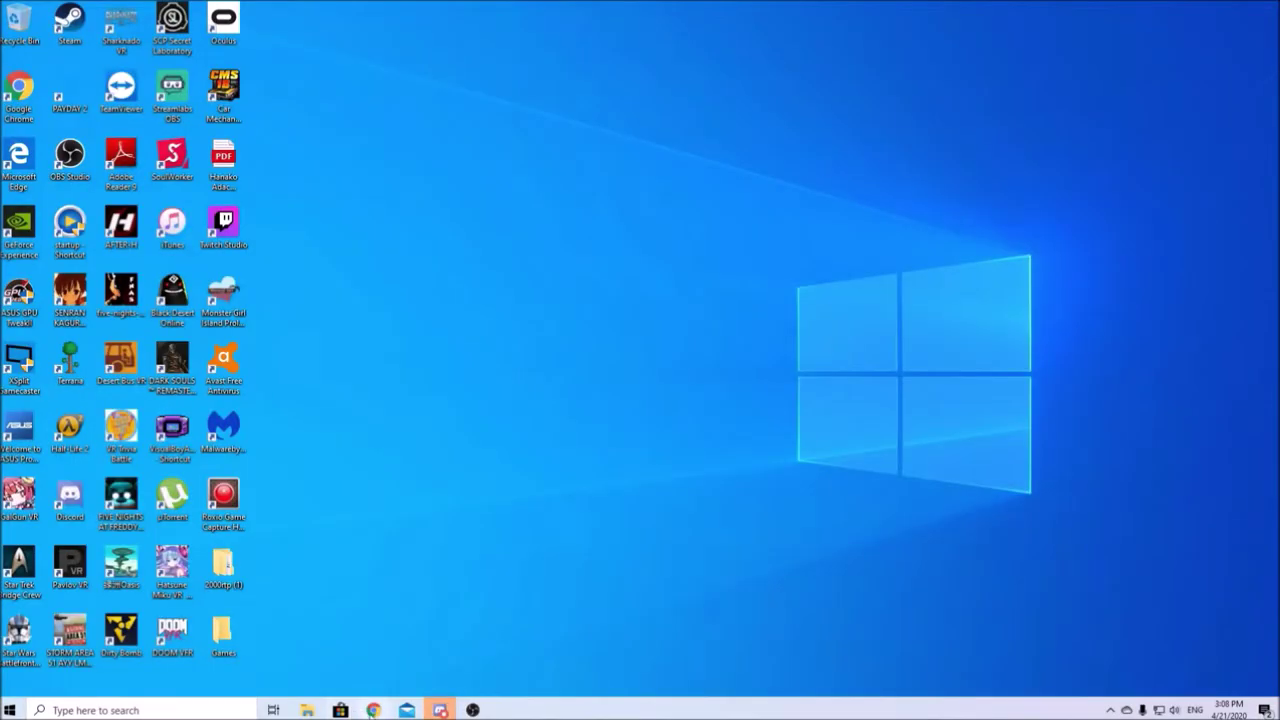
Step: Load the printer's web page at 192.168.1.157 in Google Chrome
{"action": "left_click", "coordinate": [372, 710]}
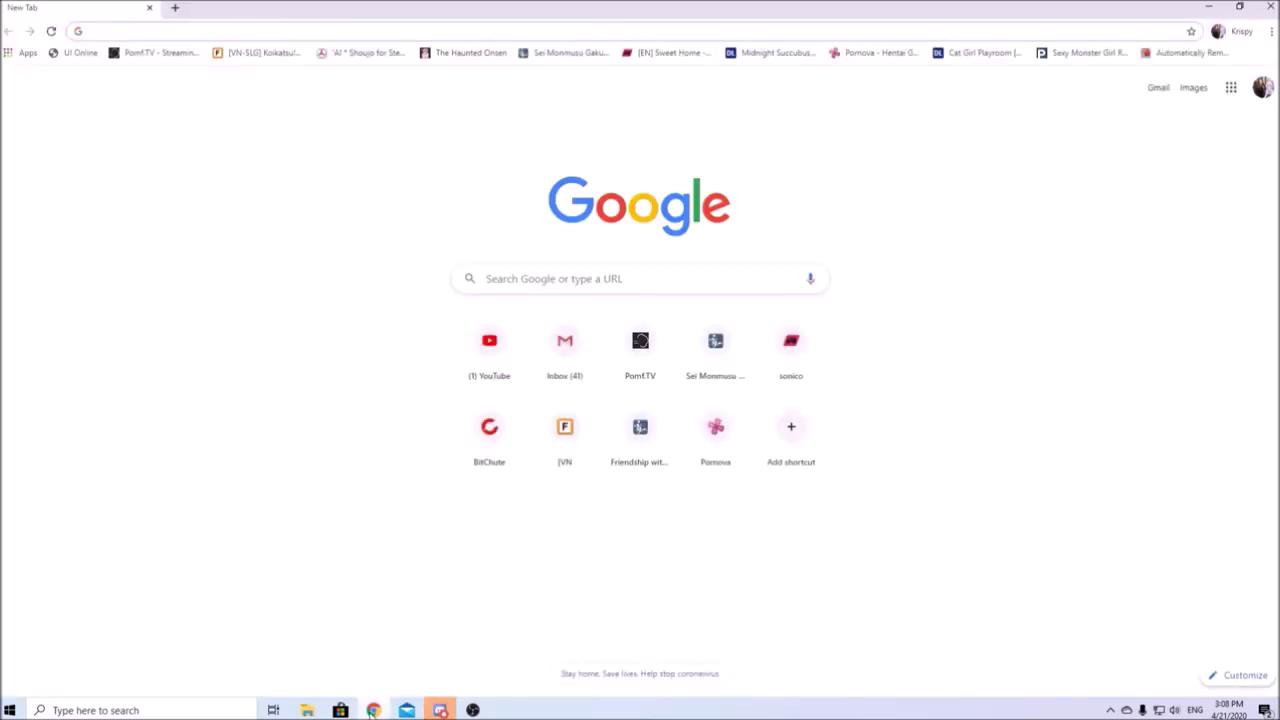
{"action": "left_click", "coordinate": [316, 29]}
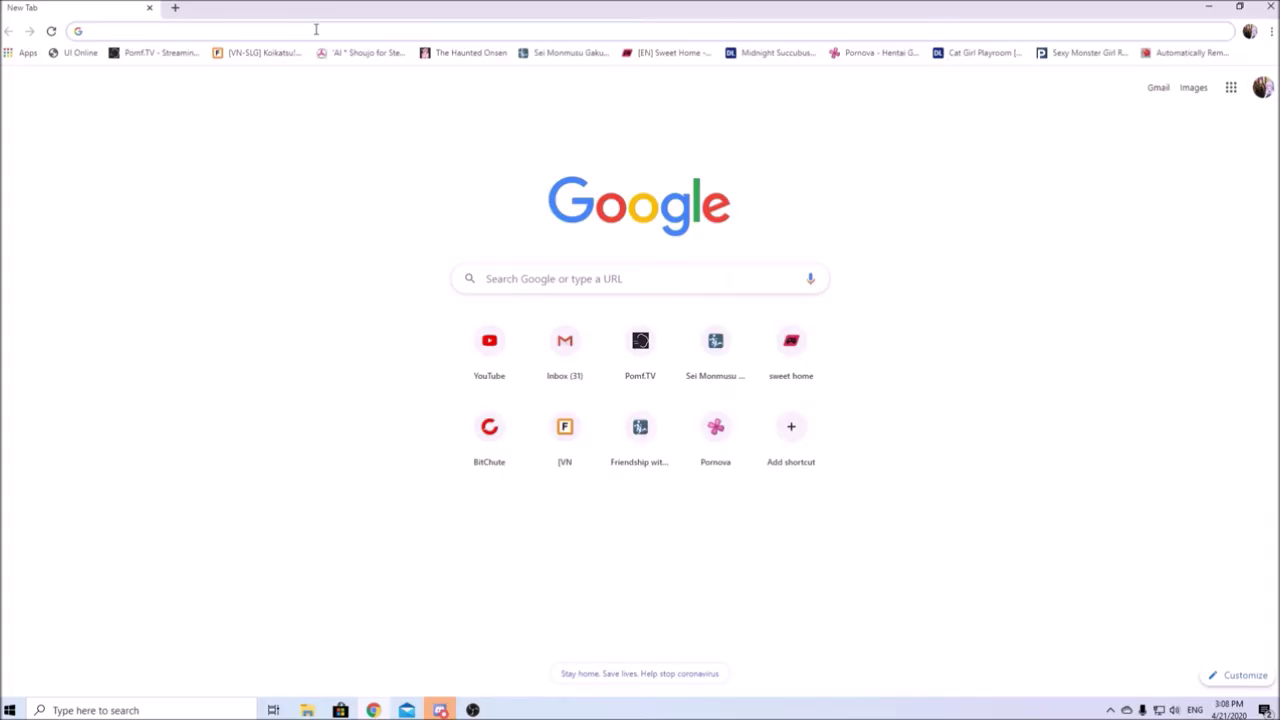
{"action": "type", "text": "192.168.1.157"}
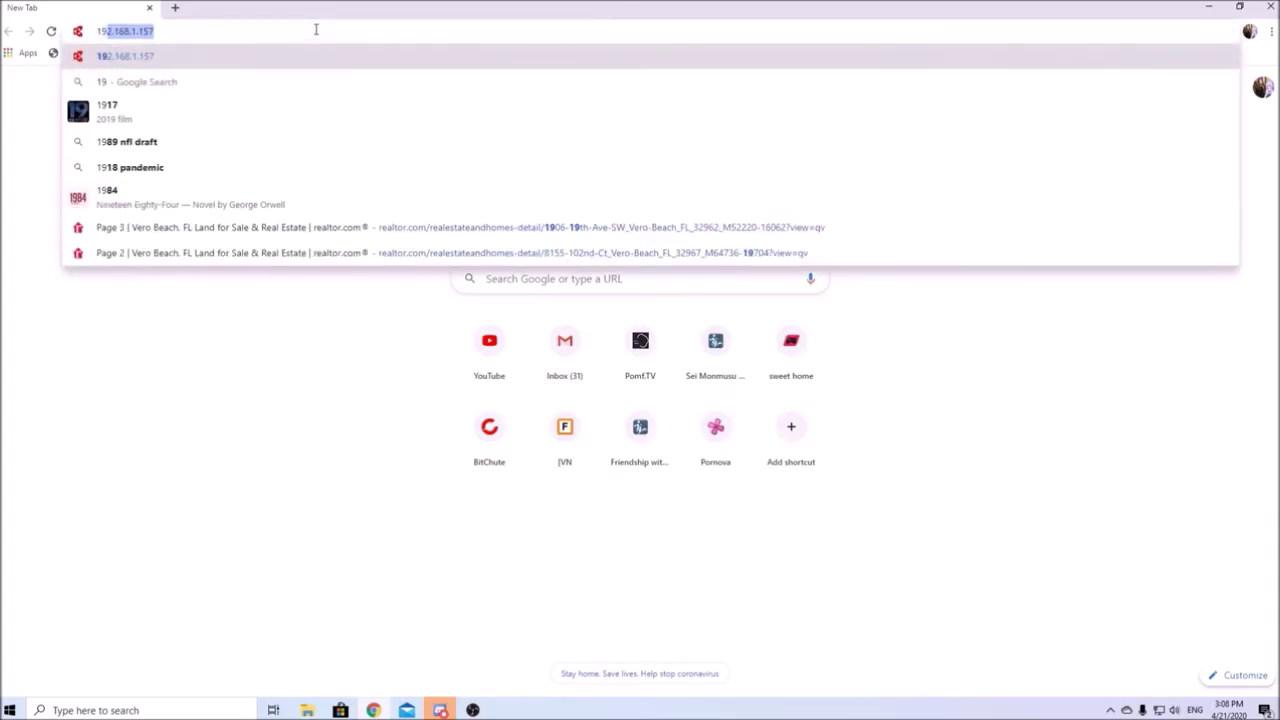
{"action": "key", "text": "Right"}
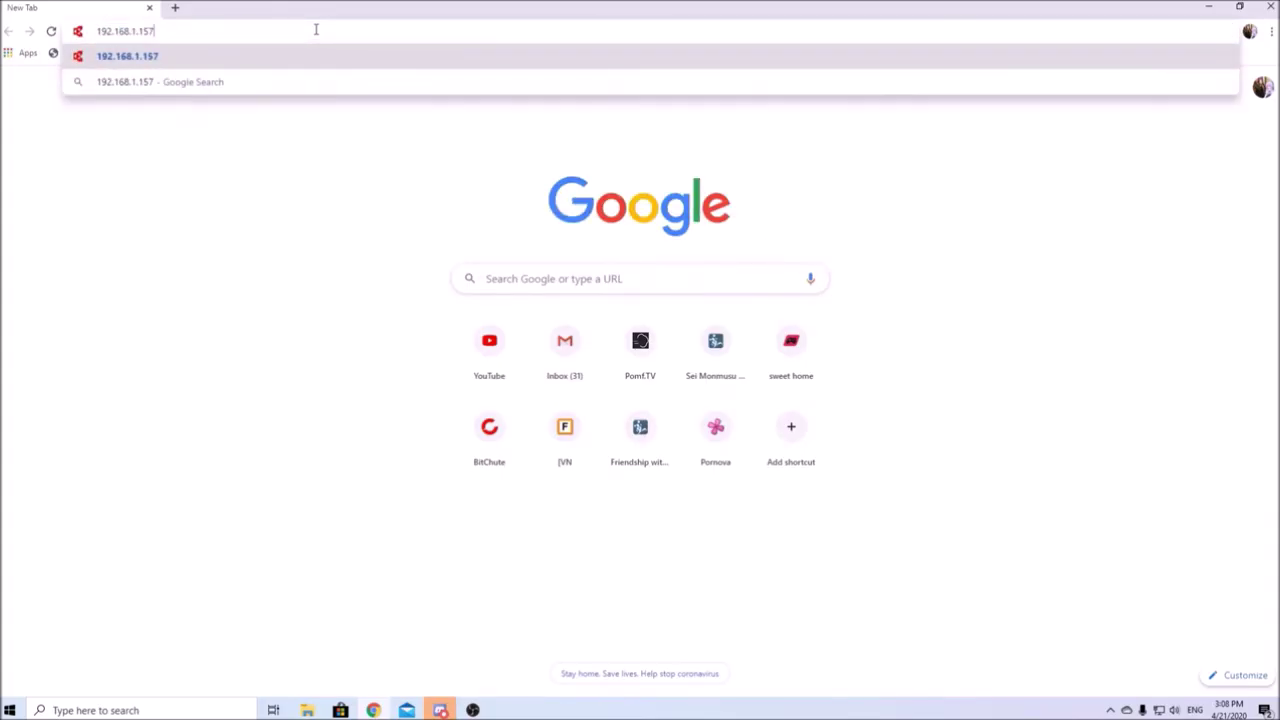
{"action": "key", "text": "Return"}
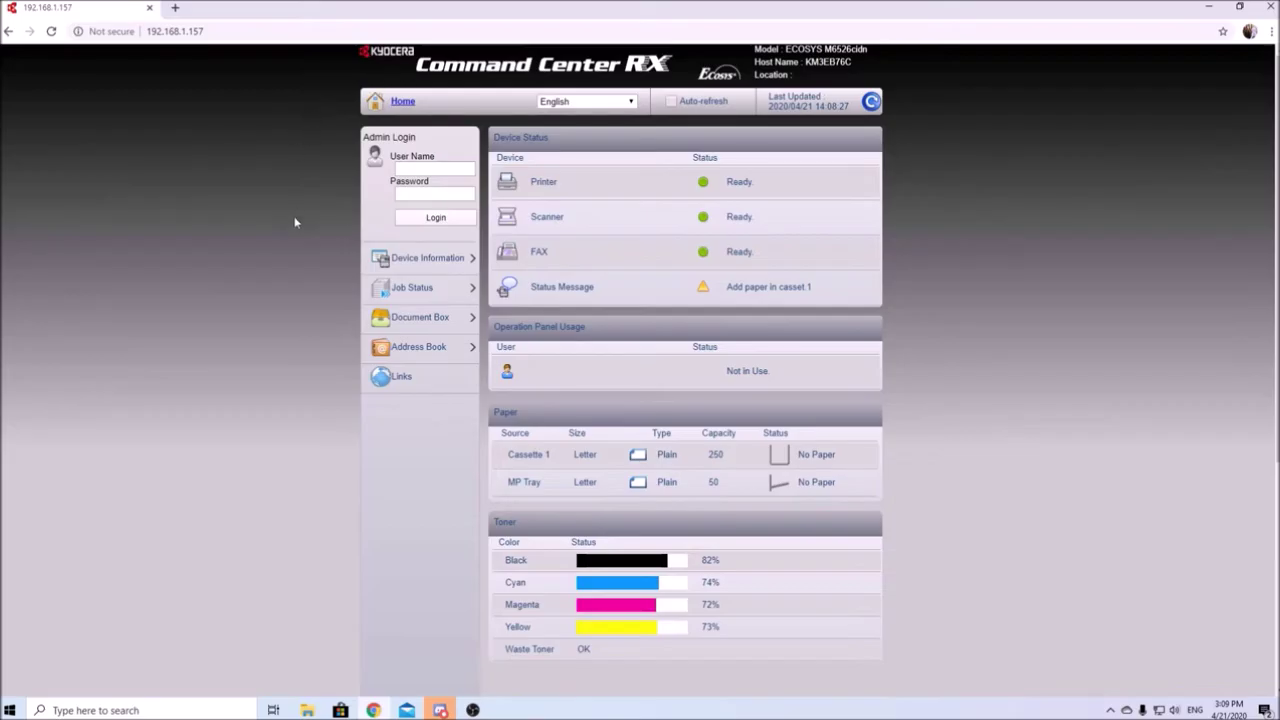
Step: Open the Machine Address Book under Address Book and start a new contact entry
{"action": "left_click", "coordinate": [455, 167]}
{"action": "left_click", "coordinate": [410, 350]}
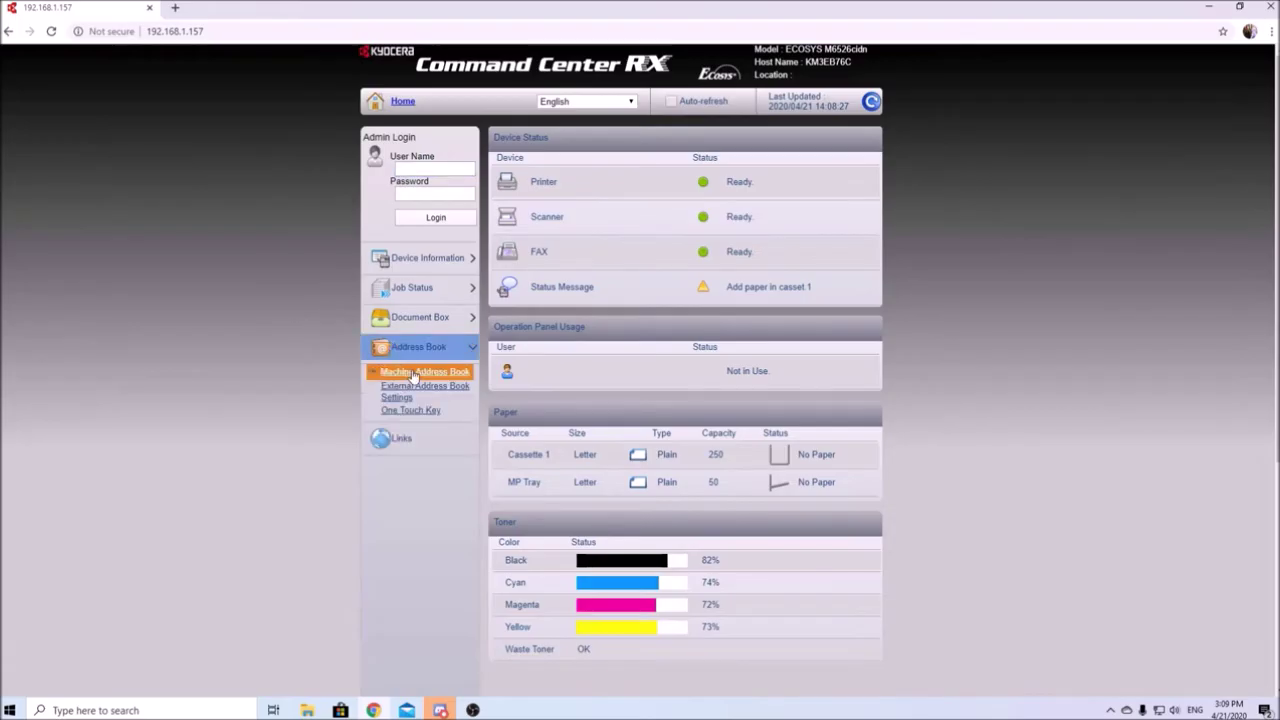
{"action": "left_click", "coordinate": [432, 370]}
{"action": "left_click", "coordinate": [435, 368]}
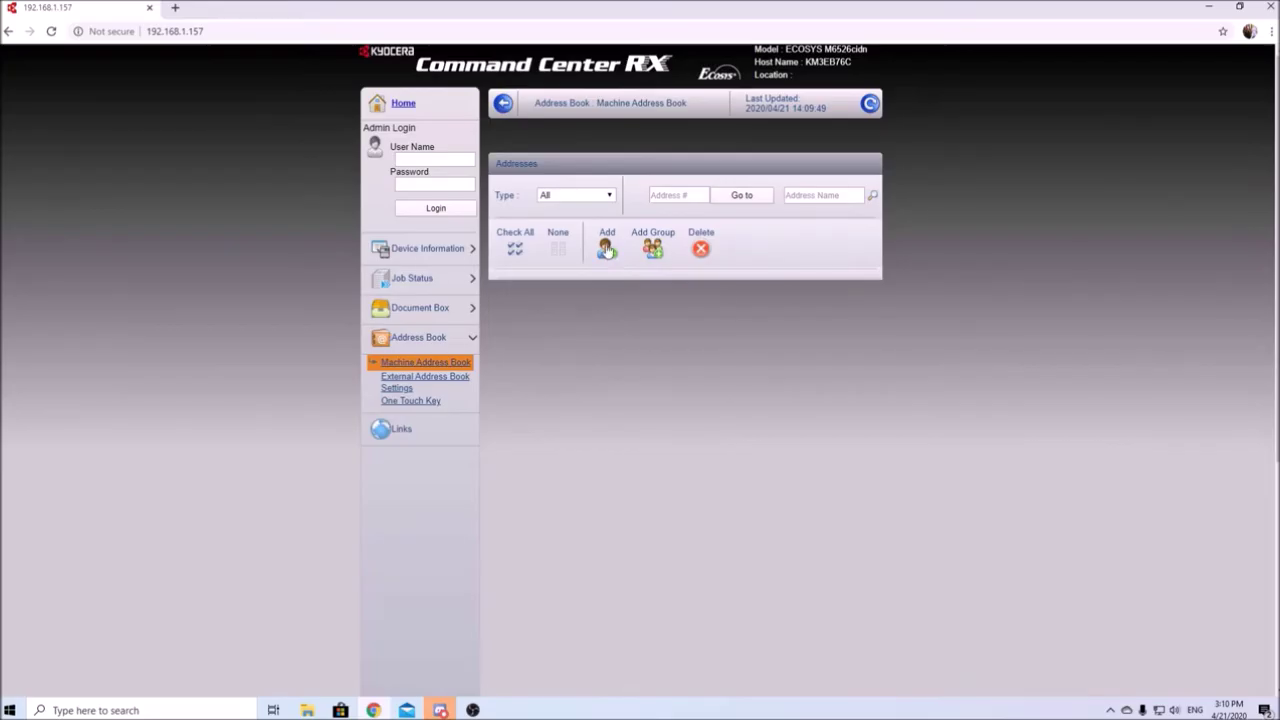
{"action": "left_click", "coordinate": [607, 250]}
Step: Enter the contact's name in the Name field of new contact 001
{"action": "key", "text": "Tab"}
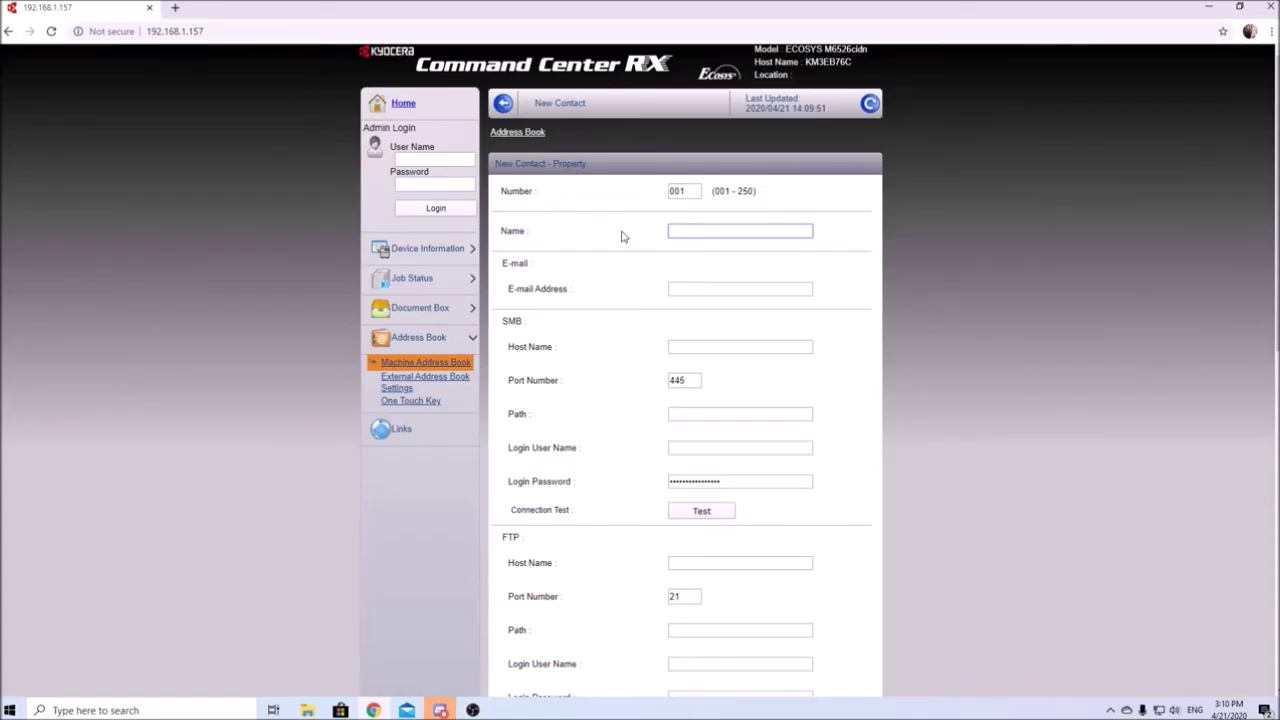
{"action": "type", "text": "C"}
{"action": "key", "text": "Tab"}
{"action": "key", "text": "Tab"}
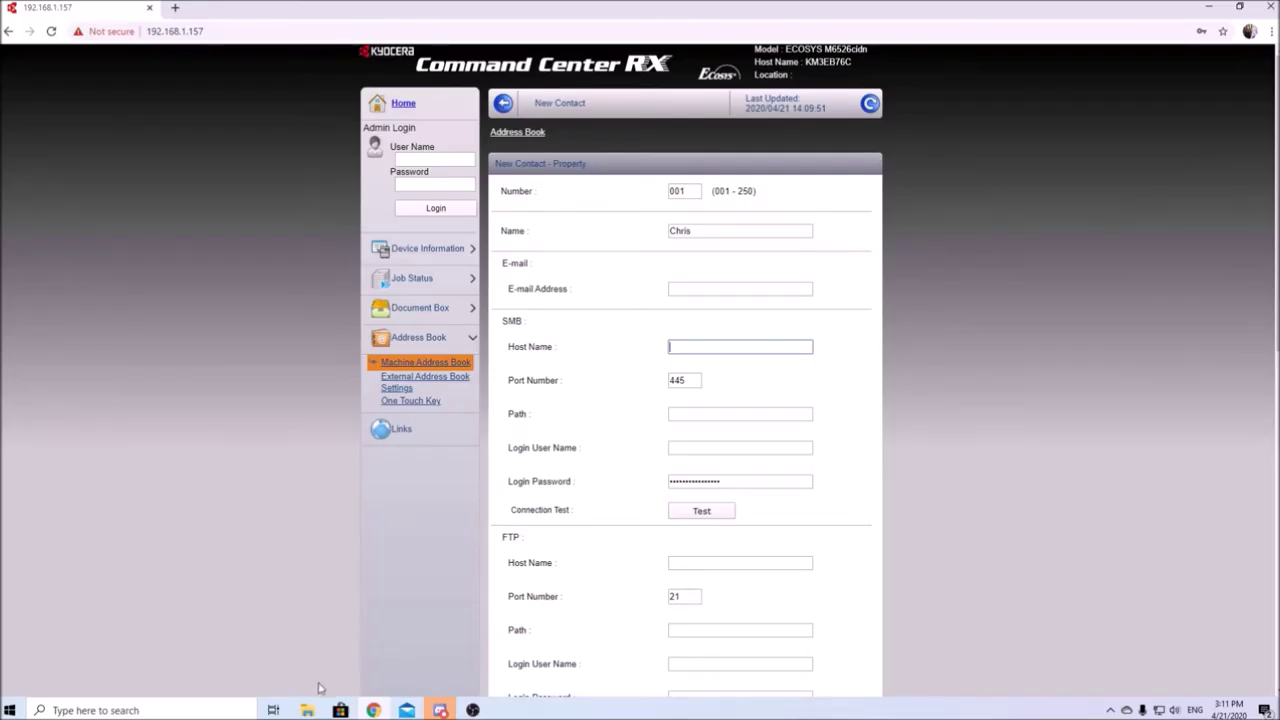
Step: Create a new folder named Scans at the root of Local Disk (C:) in File Explorer
{"action": "left_click", "coordinate": [307, 710]}
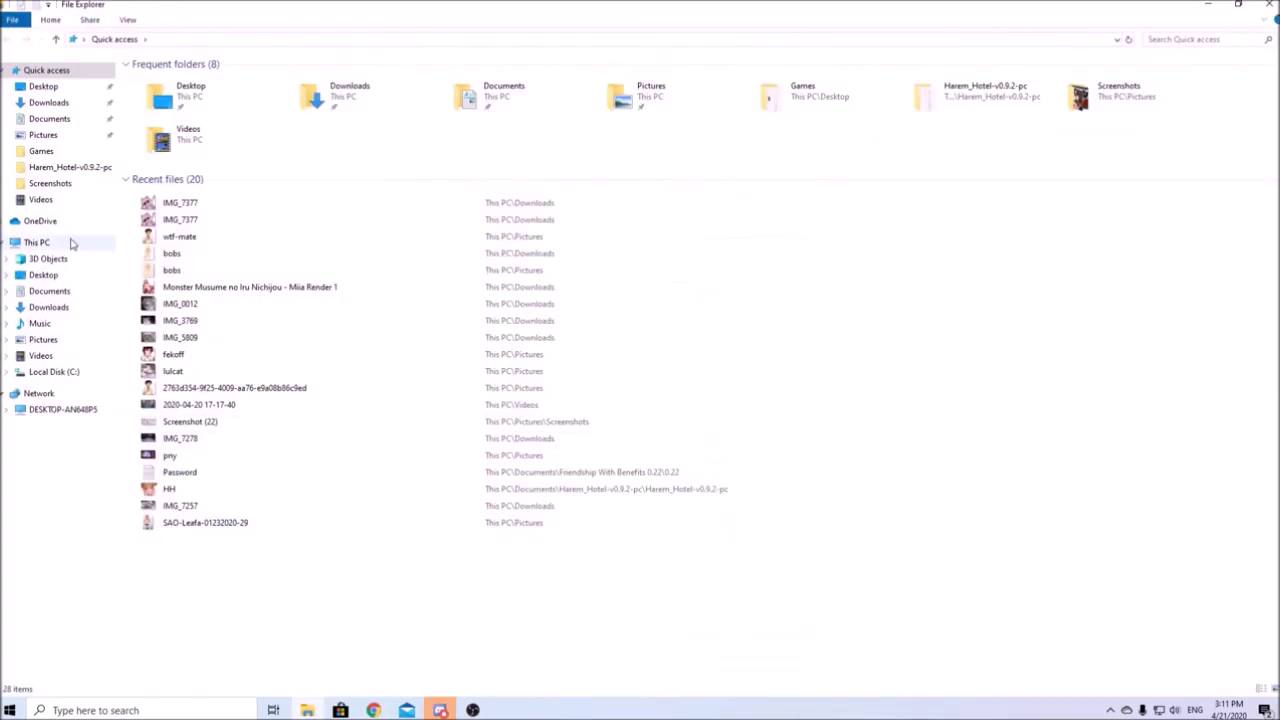
{"action": "left_click", "coordinate": [38, 378]}
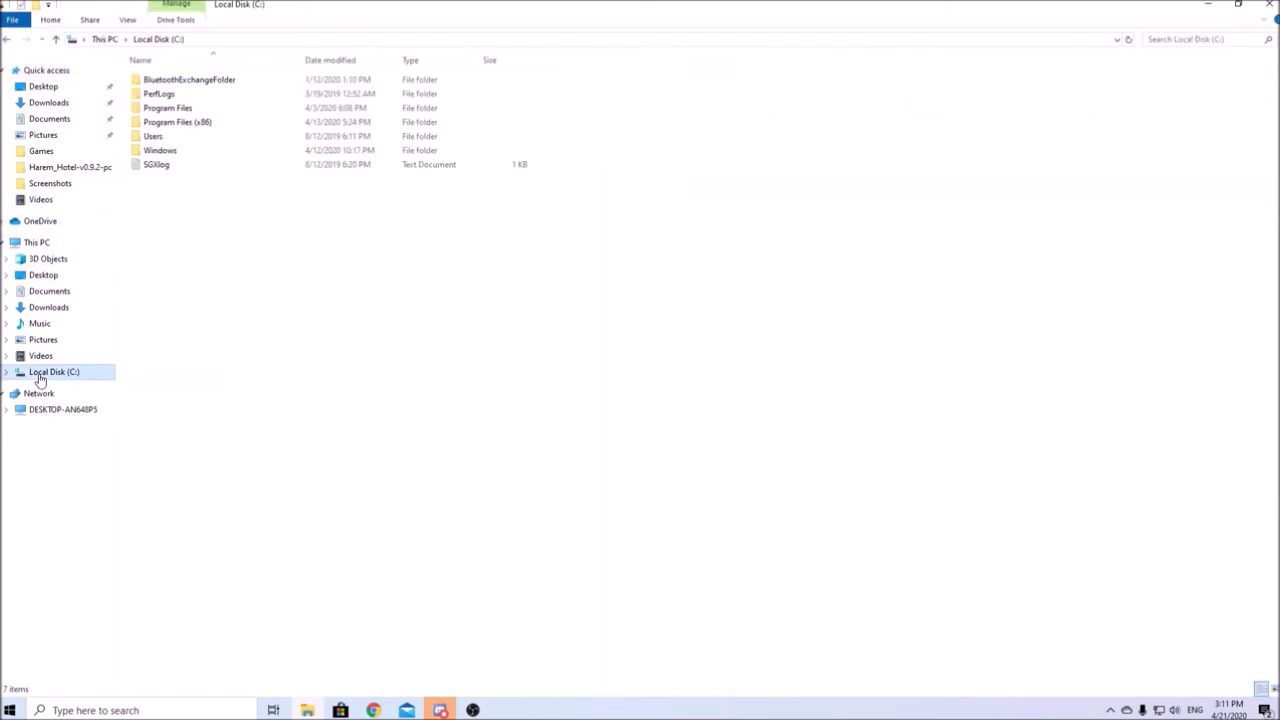
{"action": "right_click", "coordinate": [169, 232]}
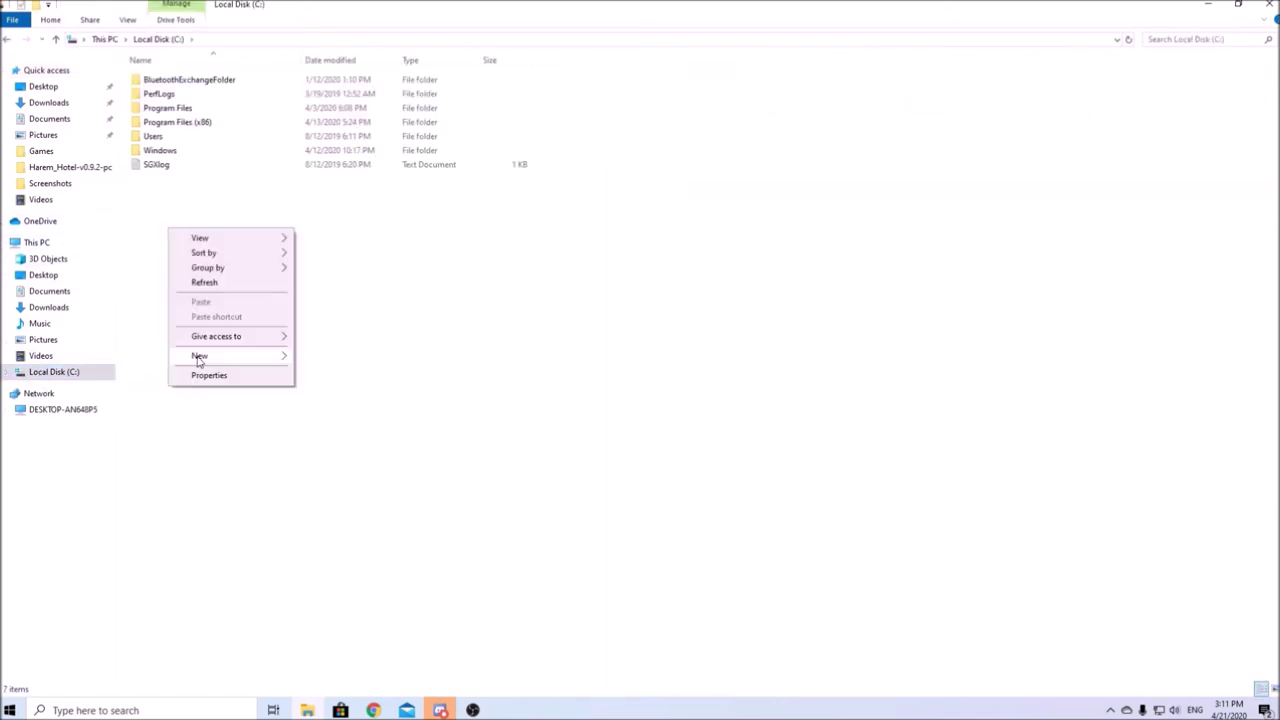
{"action": "mouse_move", "coordinate": [198, 357]}
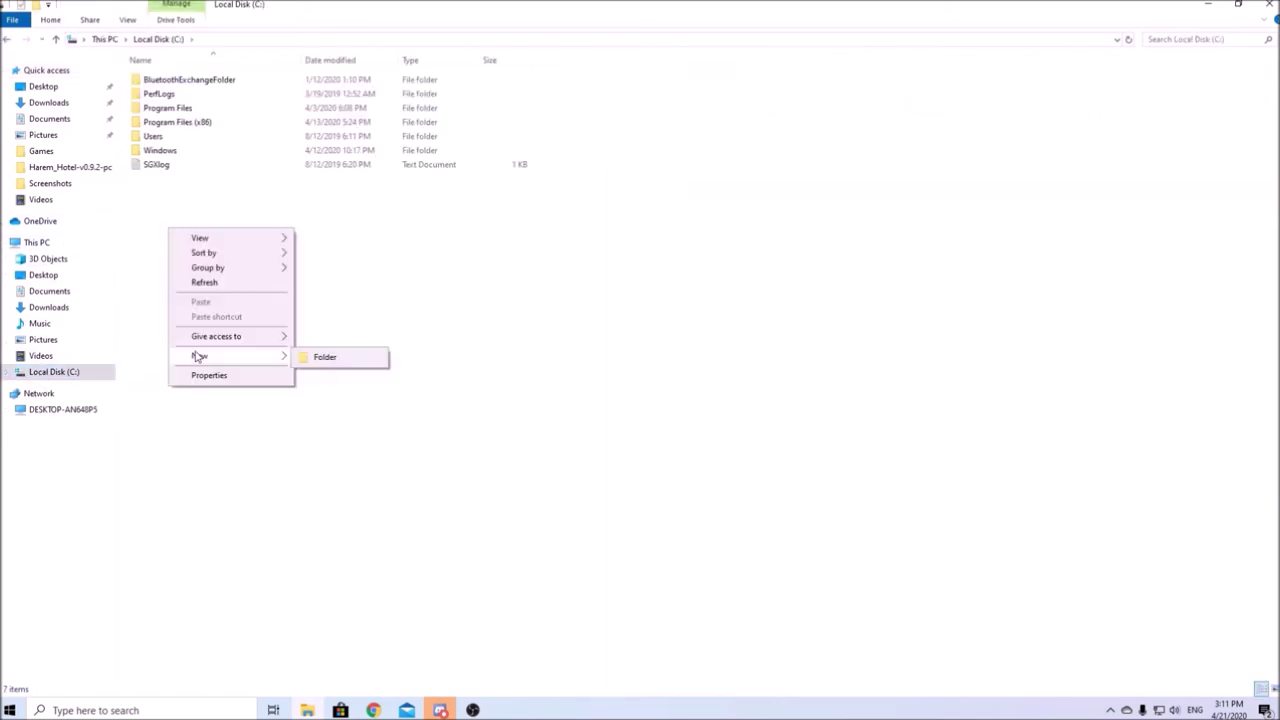
{"action": "left_click", "coordinate": [322, 358]}
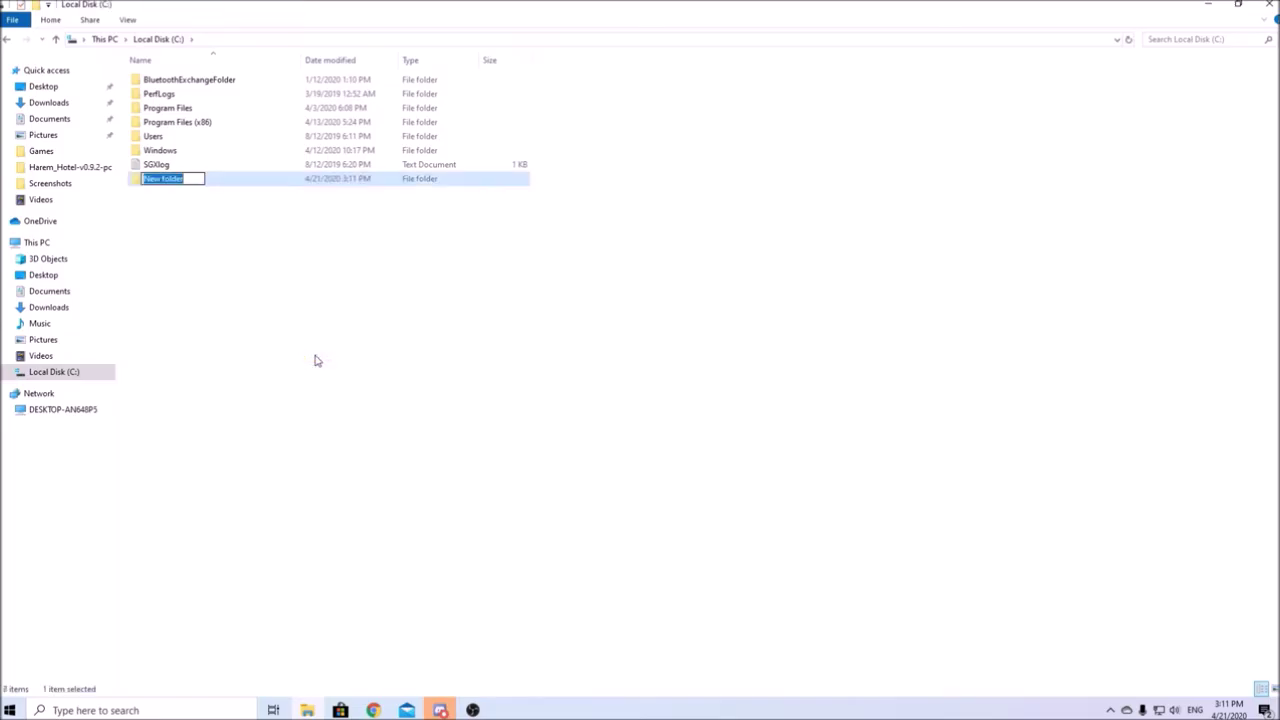
{"action": "type", "text": "Scans"}
{"action": "key", "text": "Return"}
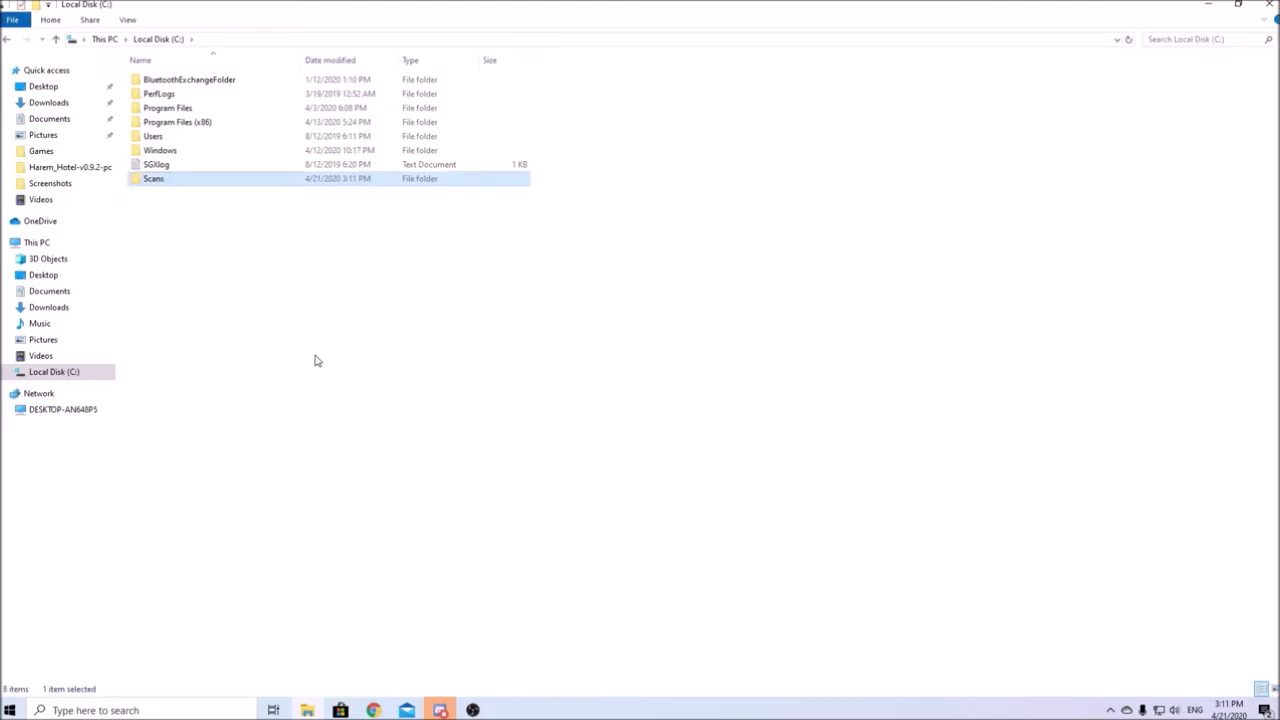
Step: Add Everyone to the Scans folder's network sharing list
{"action": "right_click", "coordinate": [199, 187]}
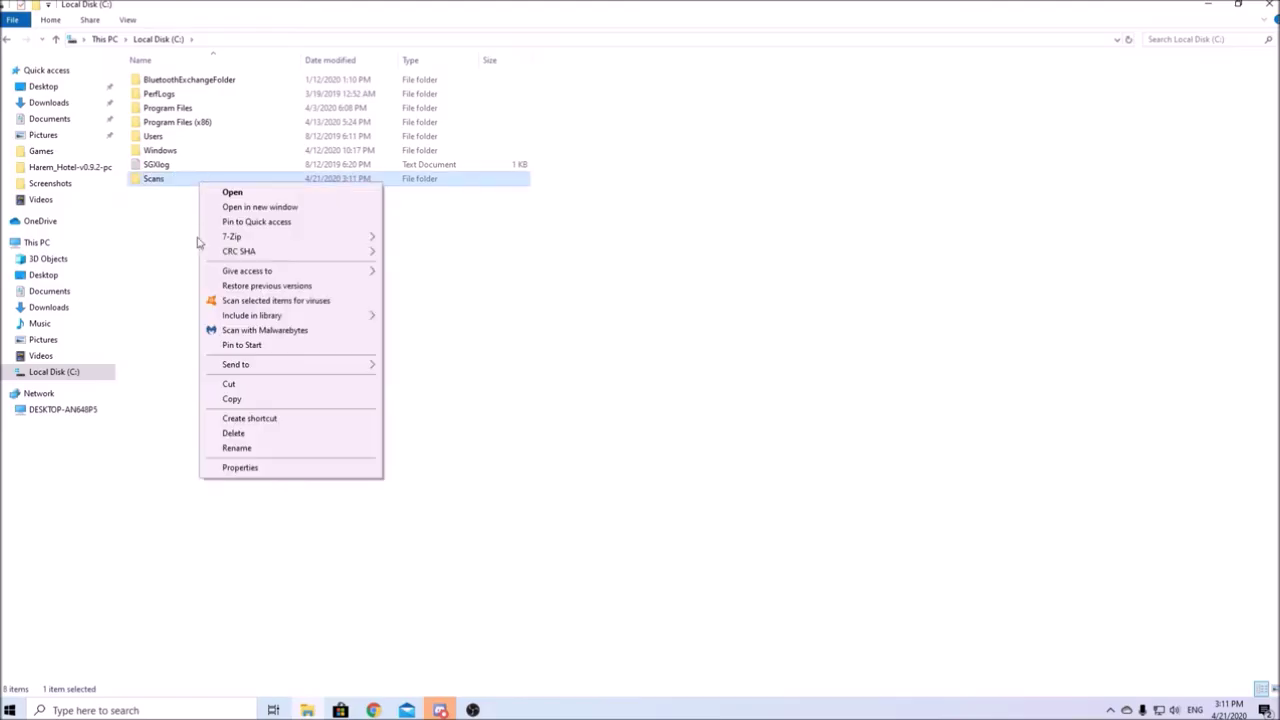
{"action": "left_click", "coordinate": [239, 468]}
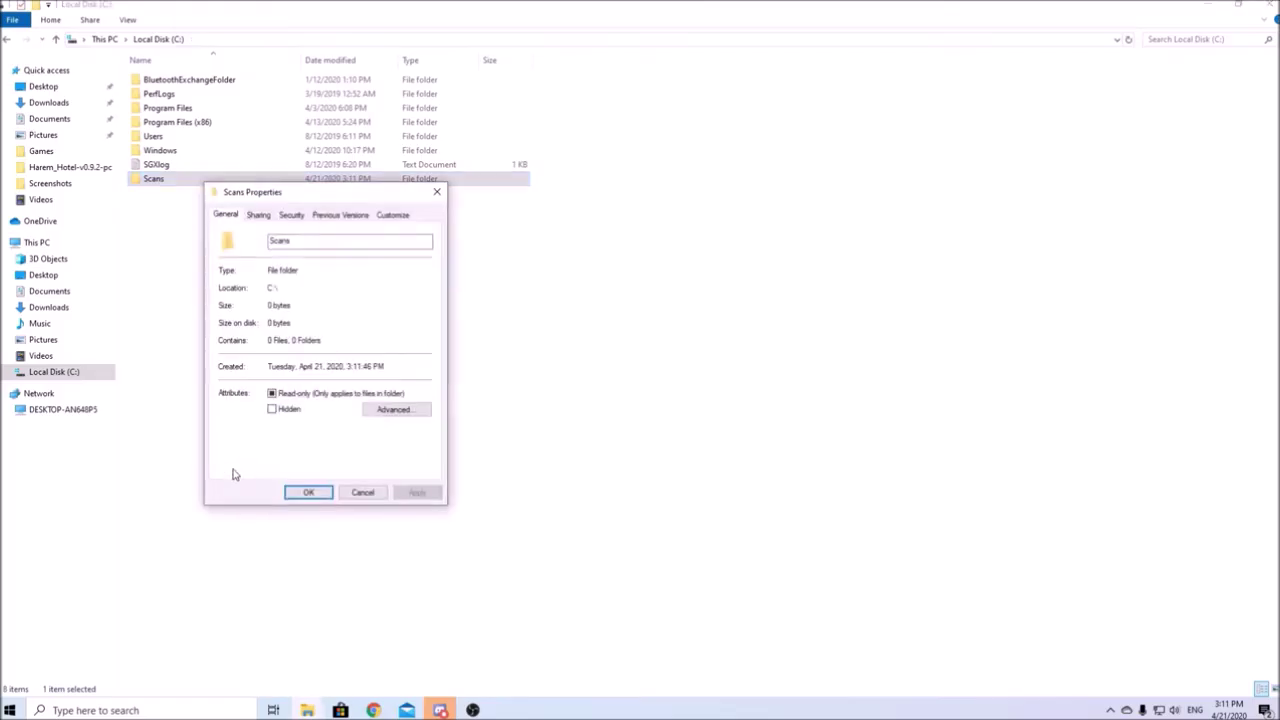
{"action": "left_click", "coordinate": [260, 216]}
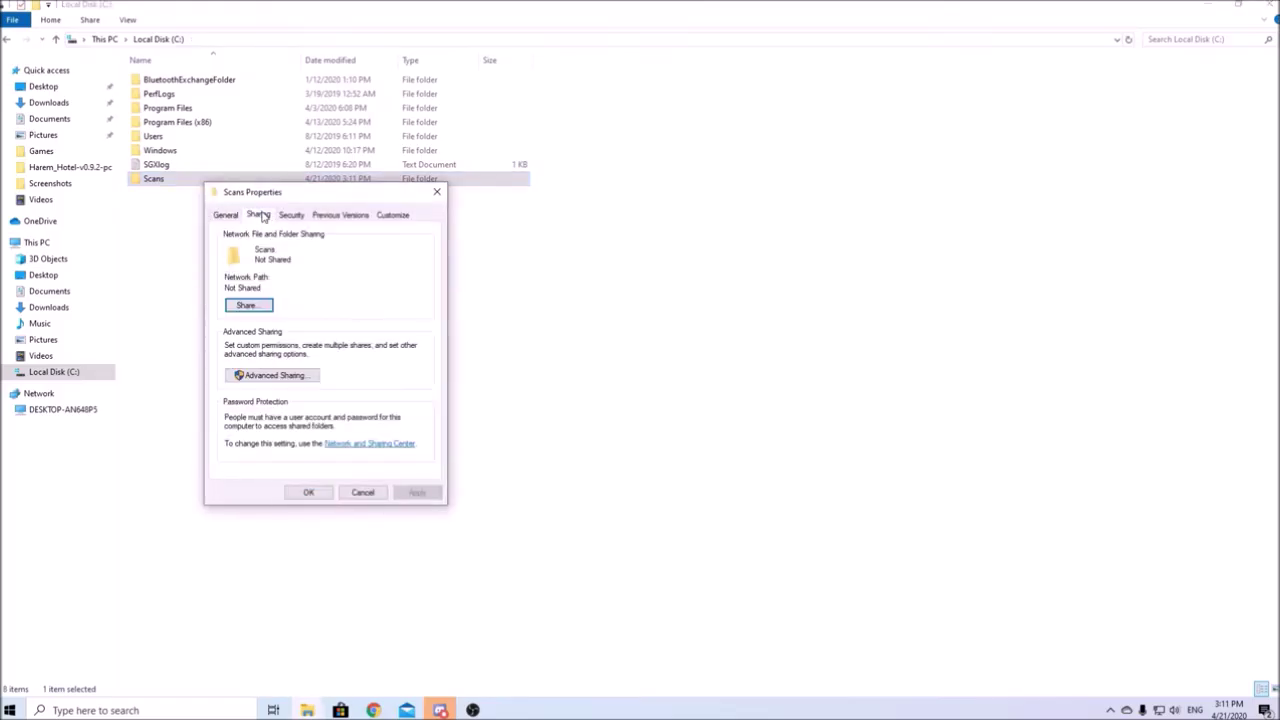
{"action": "left_click", "coordinate": [248, 305]}
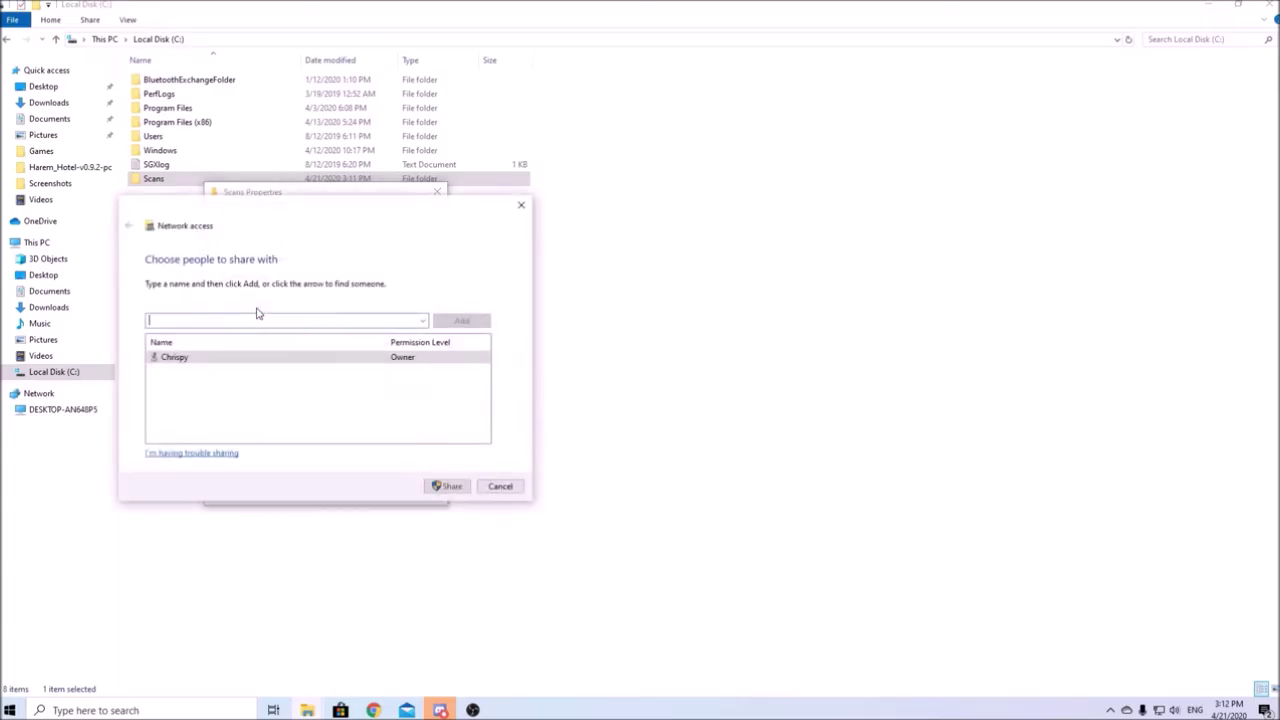
{"action": "left_click", "coordinate": [421, 324]}
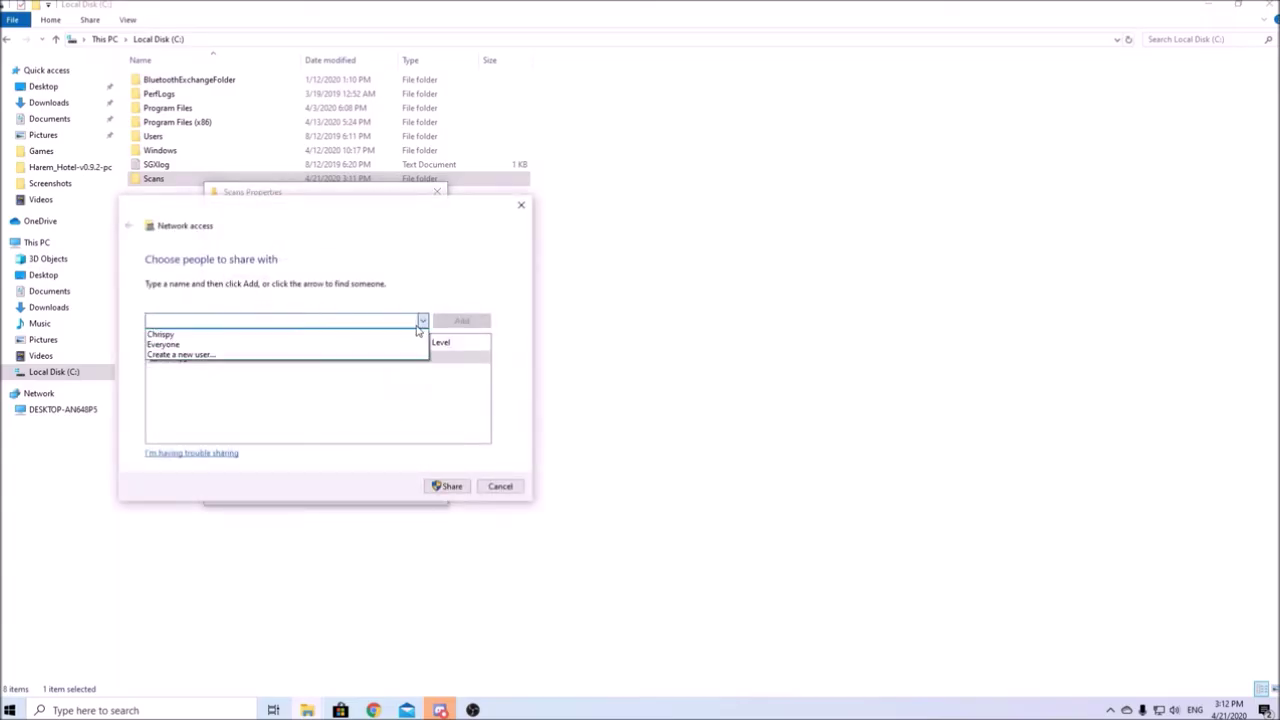
{"action": "left_click", "coordinate": [340, 345]}
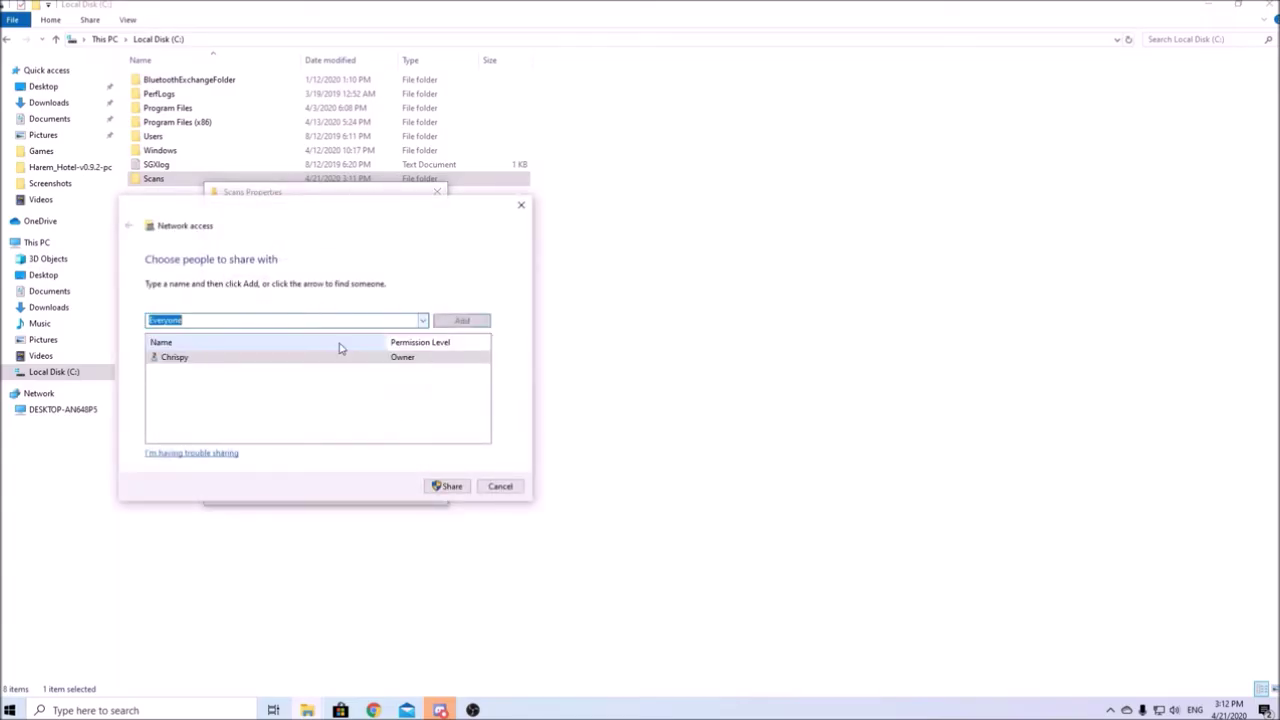
{"action": "left_click", "coordinate": [460, 320]}
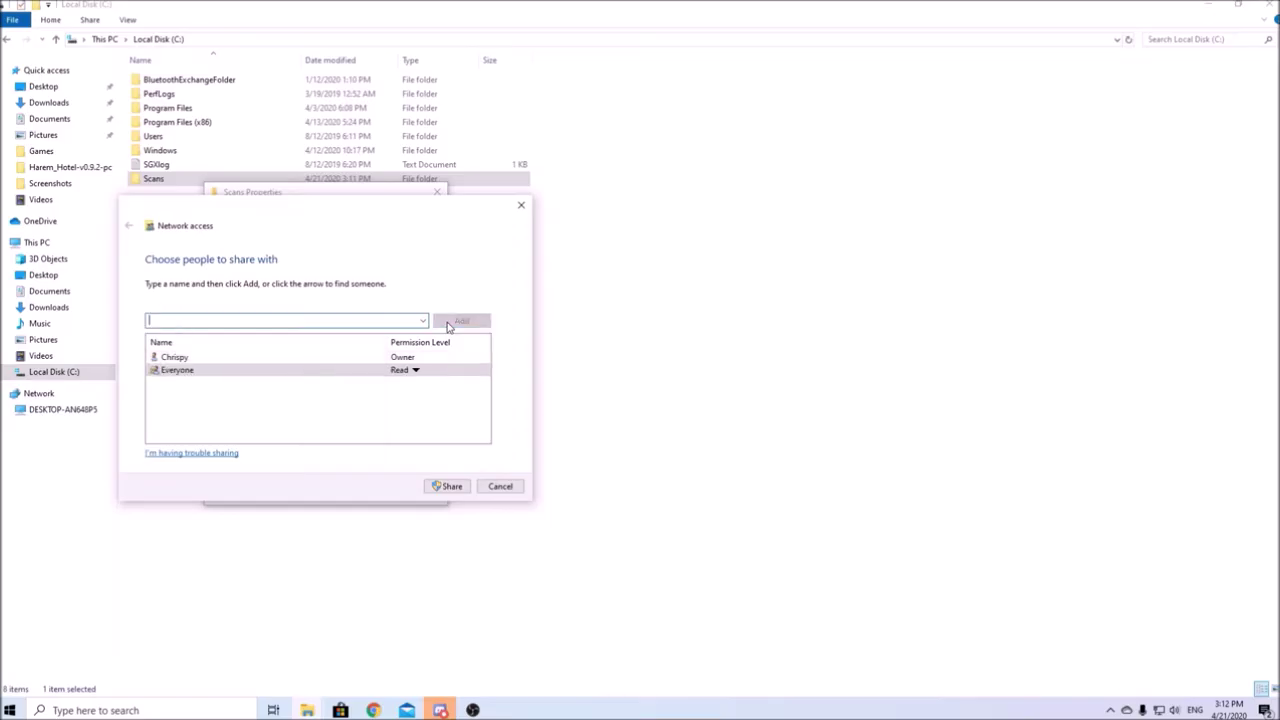
Step: Give Everyone Read/Write permission and share the Scans folder
{"action": "left_click", "coordinate": [399, 372]}
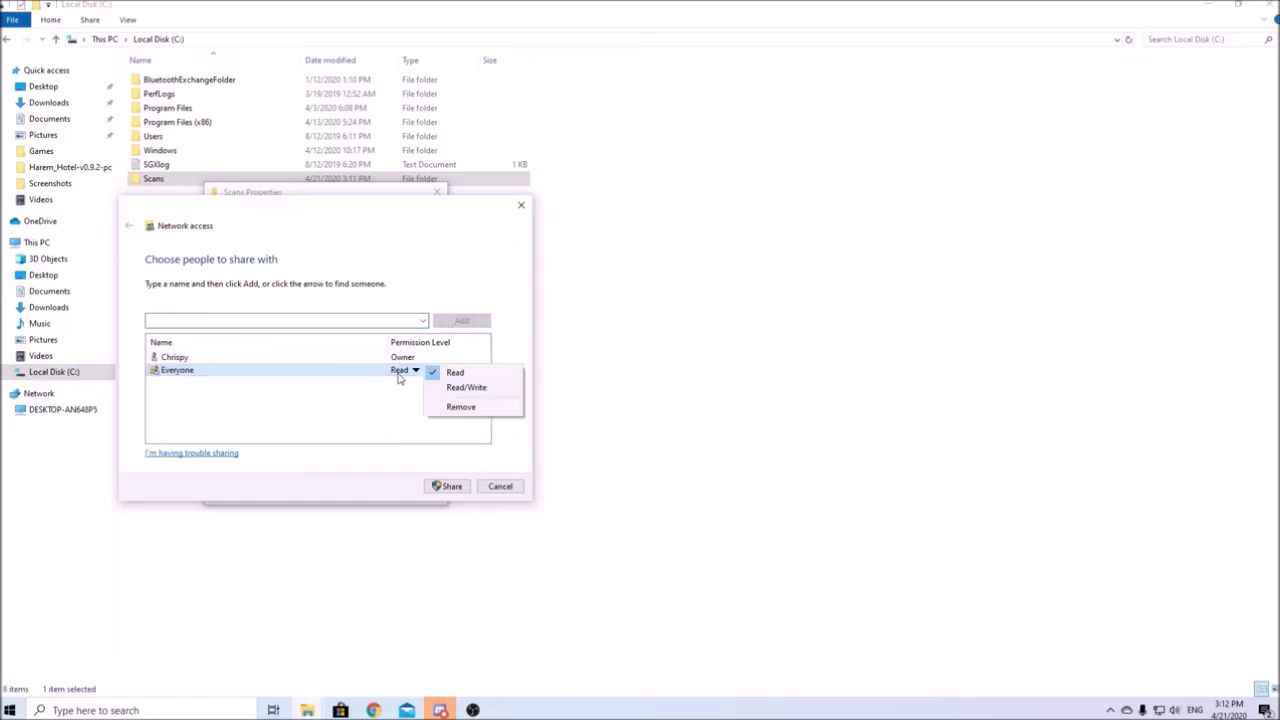
{"action": "left_click", "coordinate": [462, 390]}
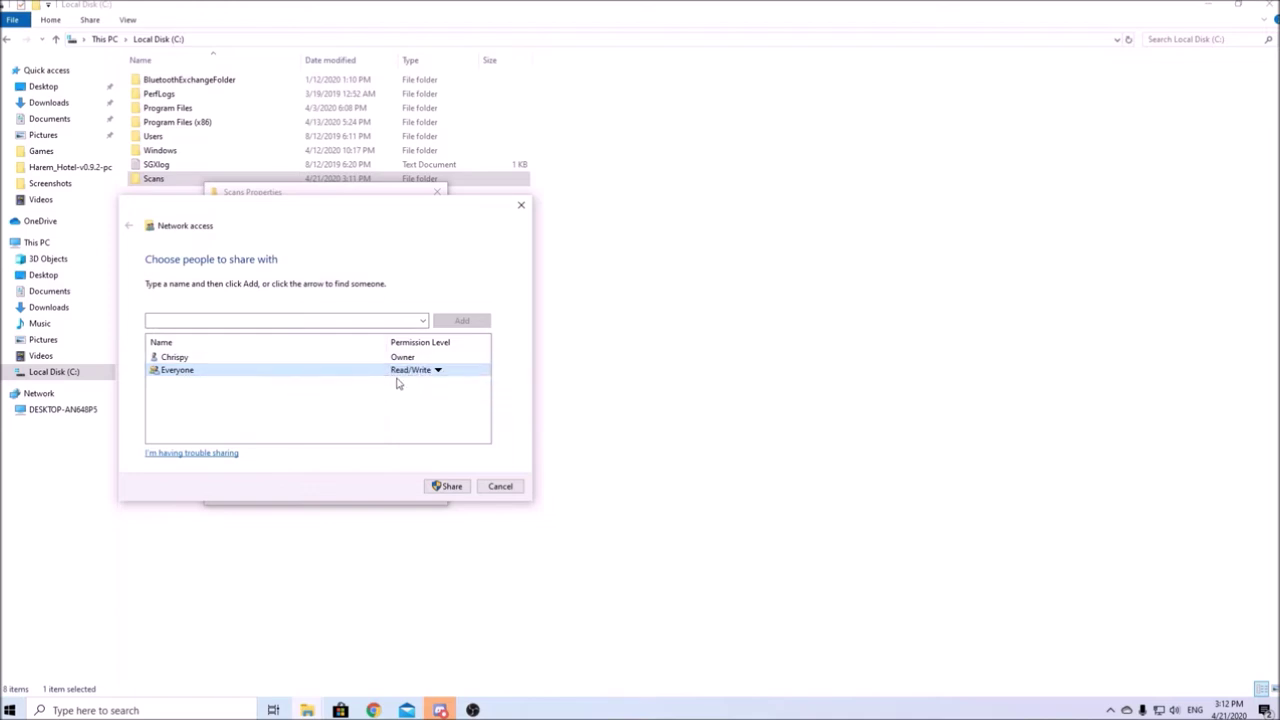
{"action": "left_click", "coordinate": [437, 487]}
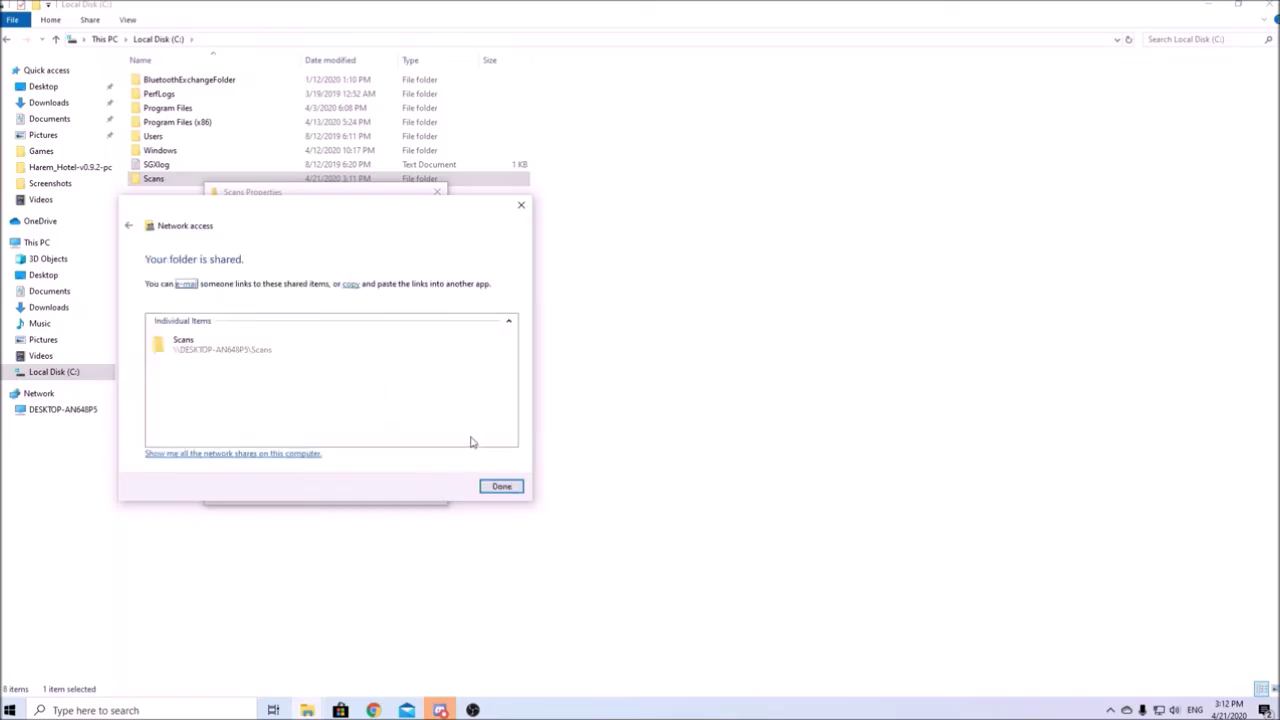
{"action": "left_click", "coordinate": [499, 487]}
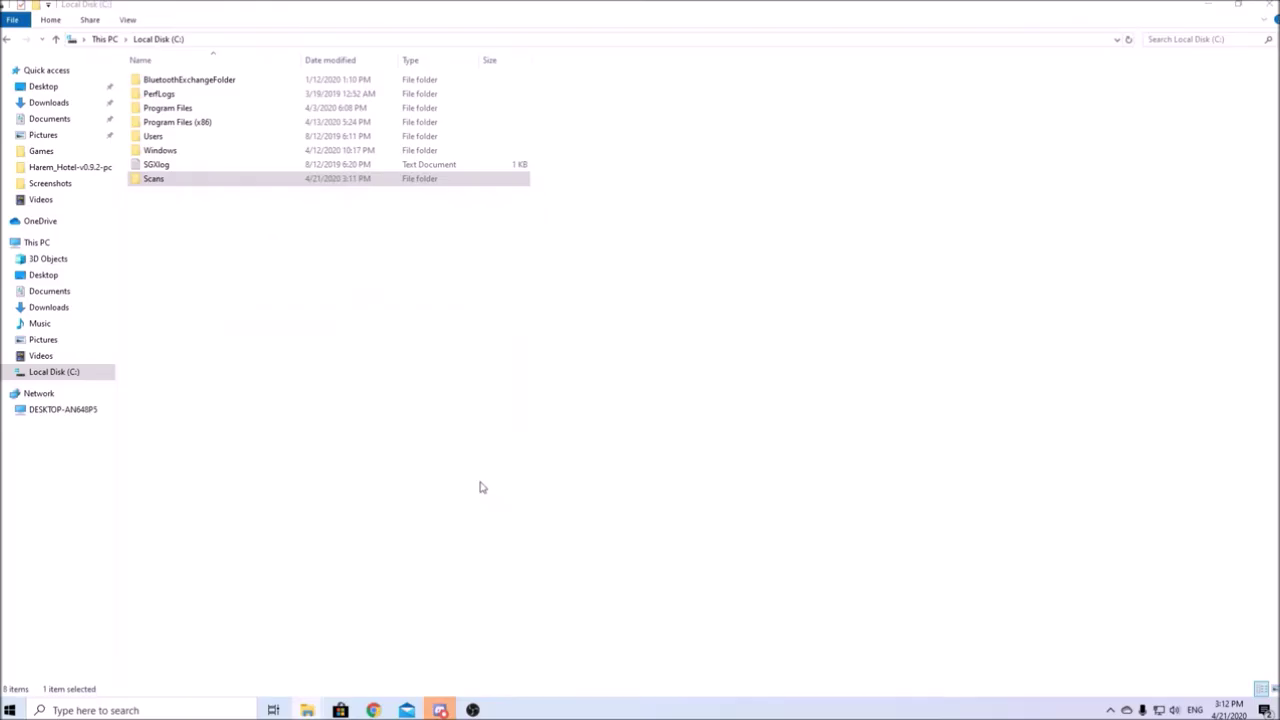
{"action": "right_click", "coordinate": [211, 181]}
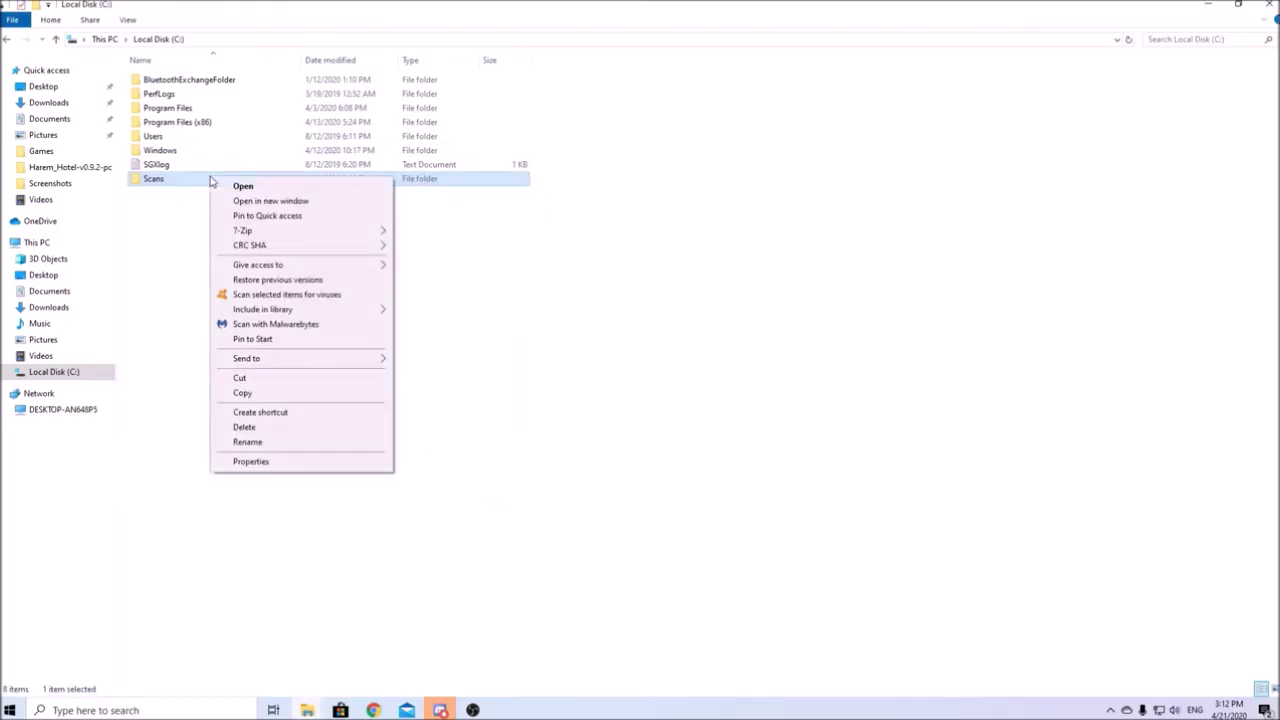
{"action": "left_click", "coordinate": [251, 462]}
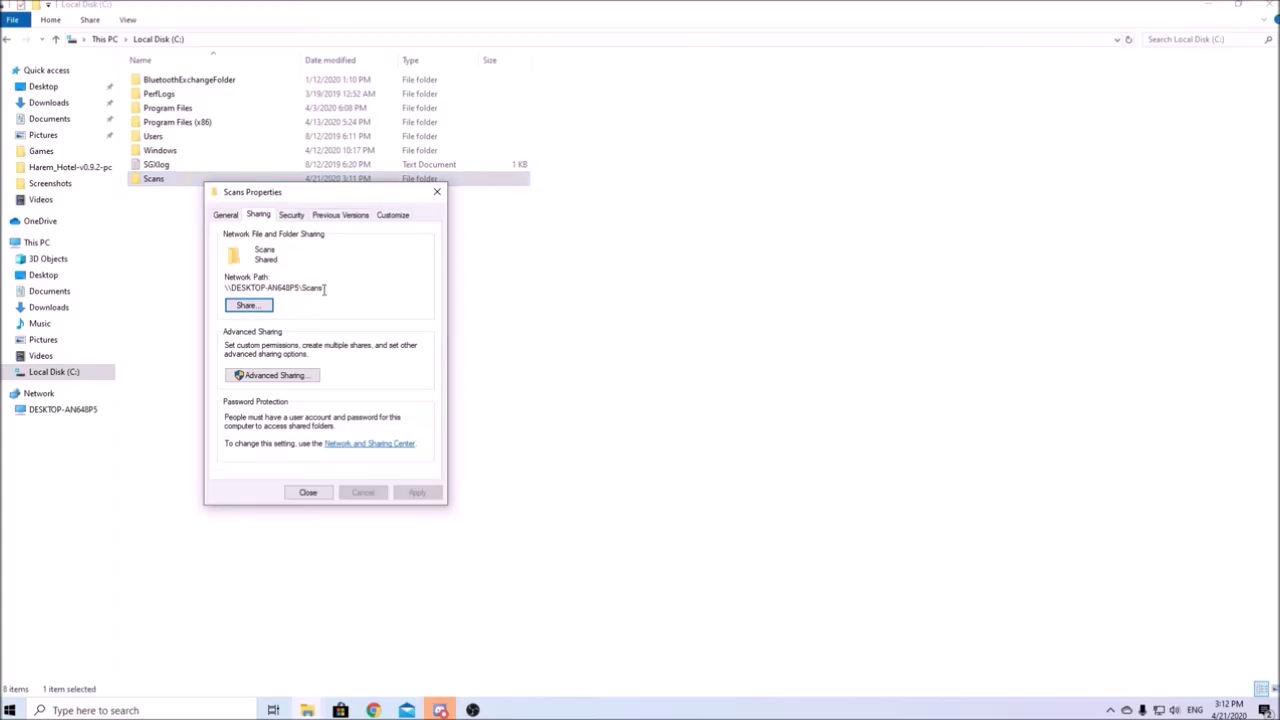
{"action": "left_click_drag", "start_coordinate": [325, 289], "coordinate": [231, 289]}
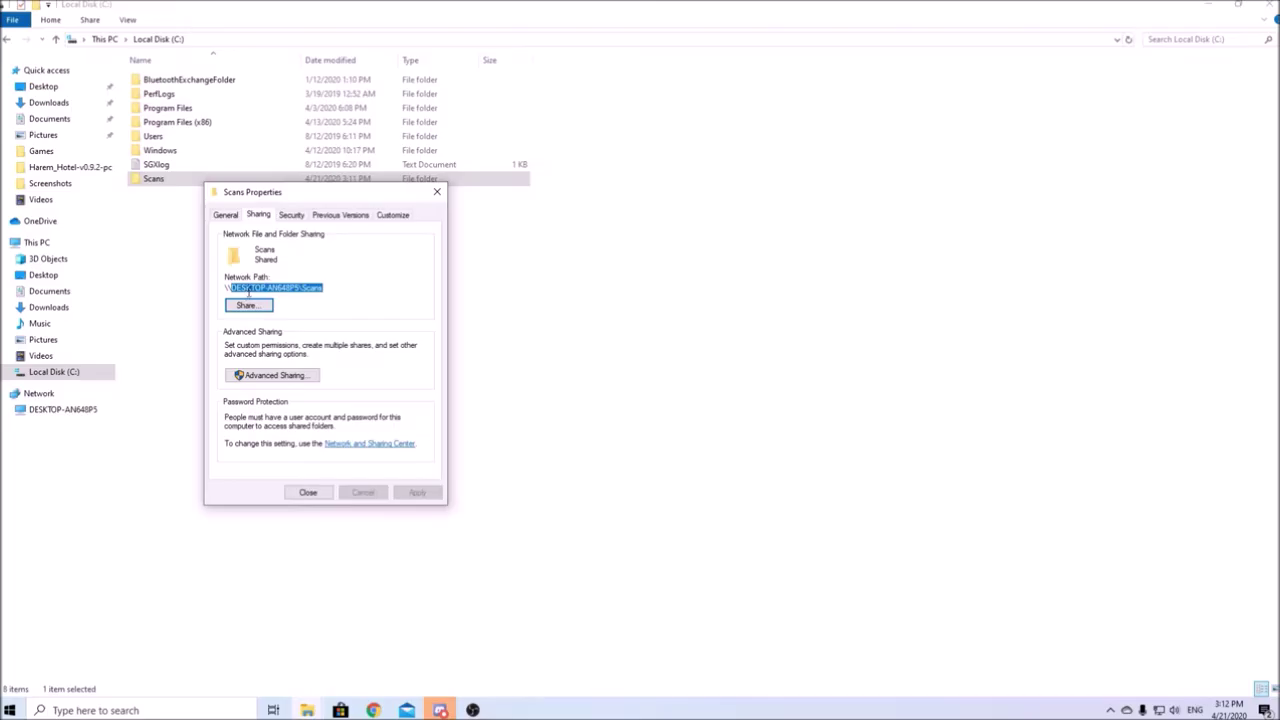
{"action": "right_click", "coordinate": [248, 291]}
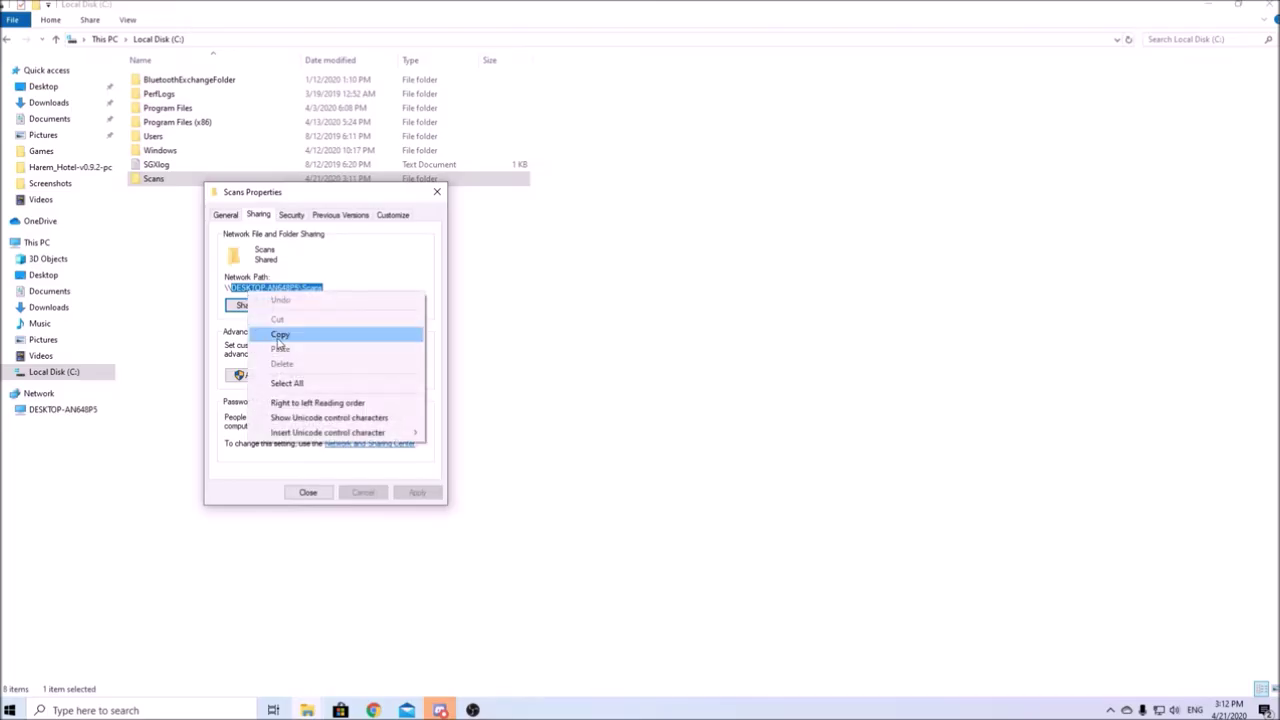
{"action": "left_click", "coordinate": [278, 338]}
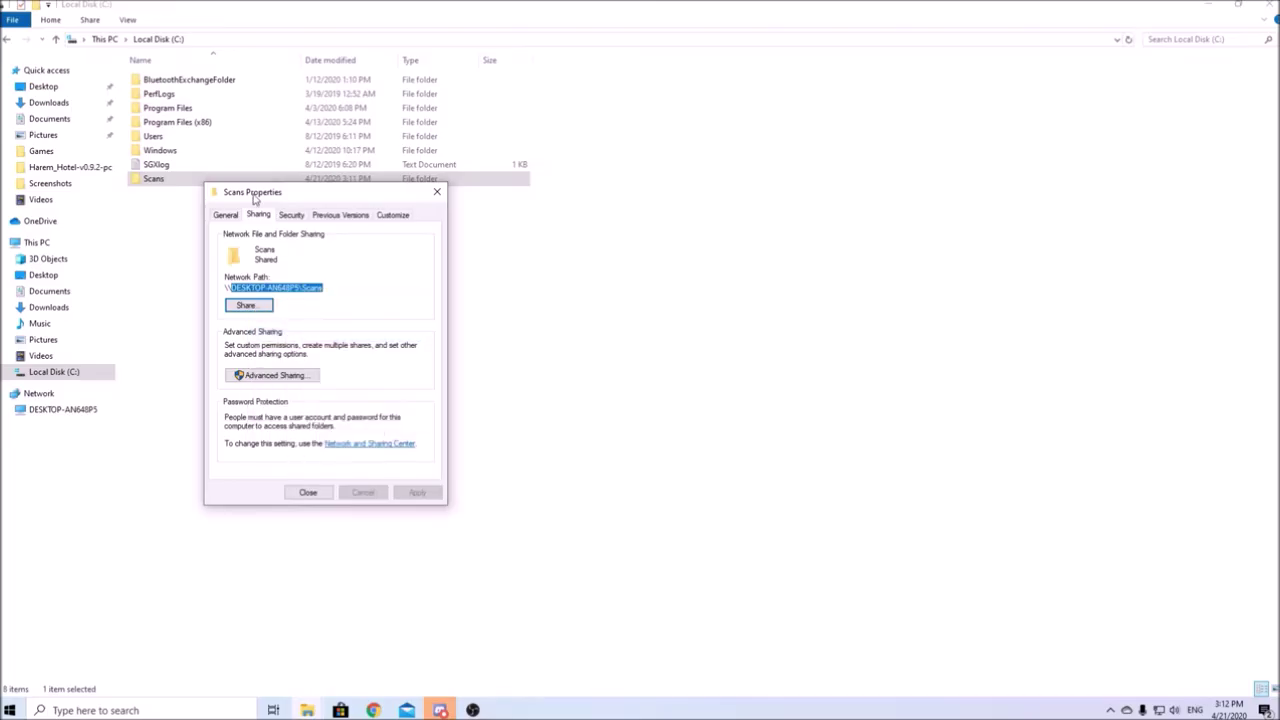
{"action": "left_click", "coordinate": [437, 191]}
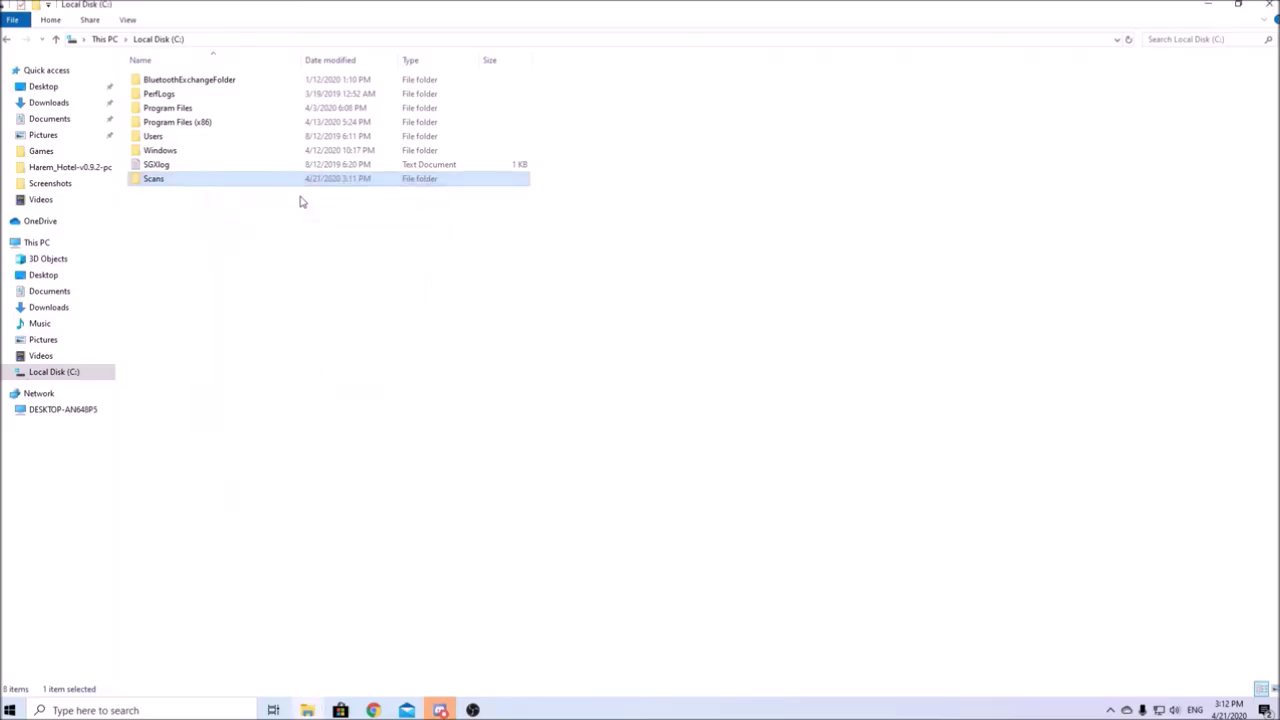
{"action": "right_click", "coordinate": [241, 179]}
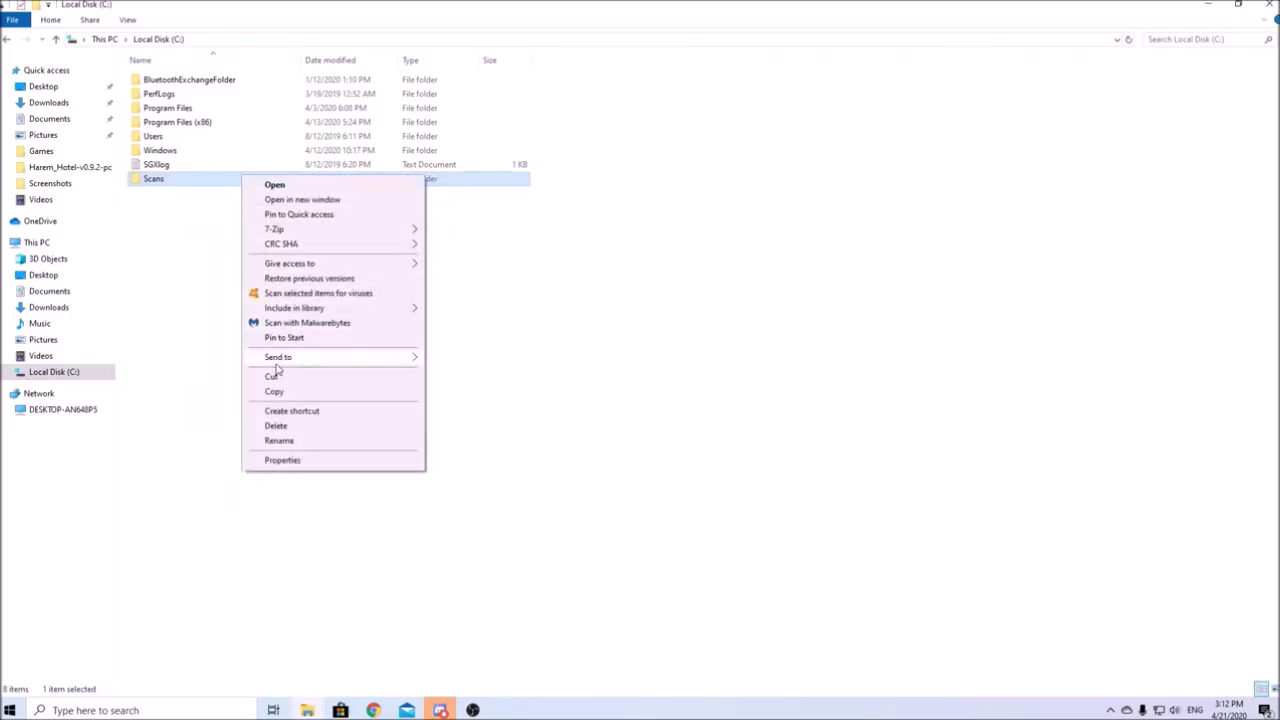
{"action": "mouse_move", "coordinate": [418, 362]}
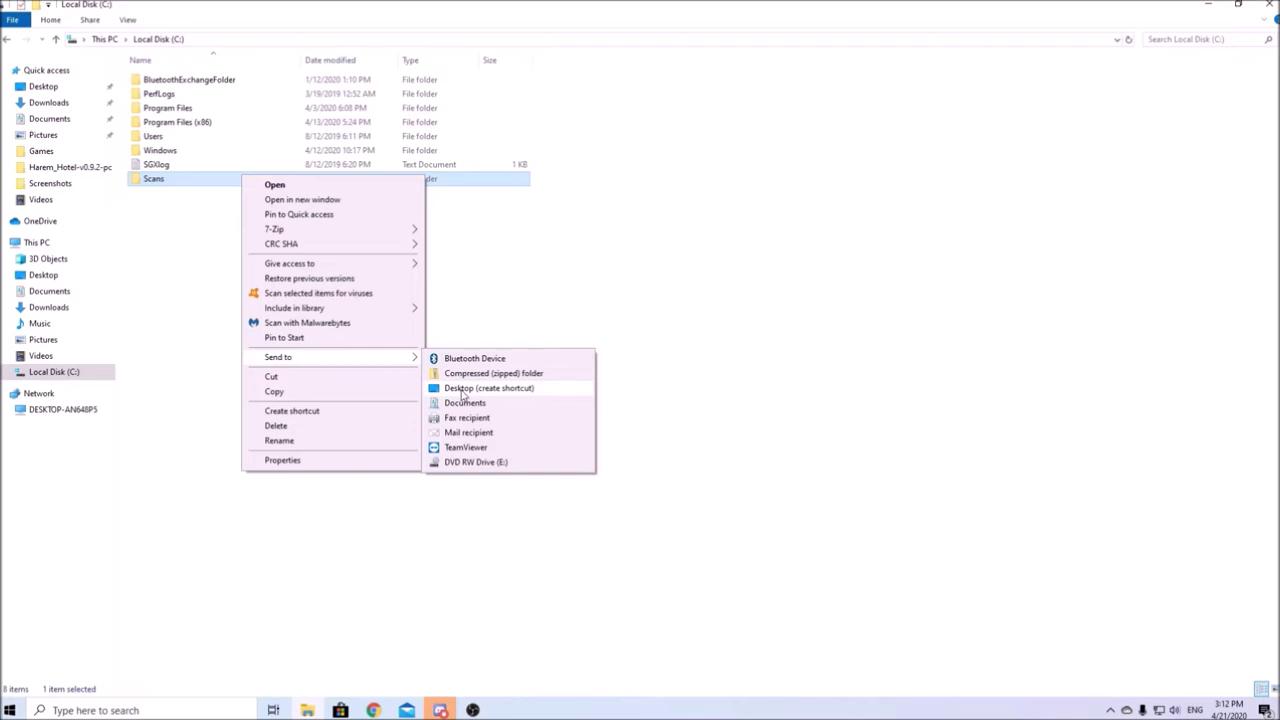
{"action": "left_click", "coordinate": [462, 390]}
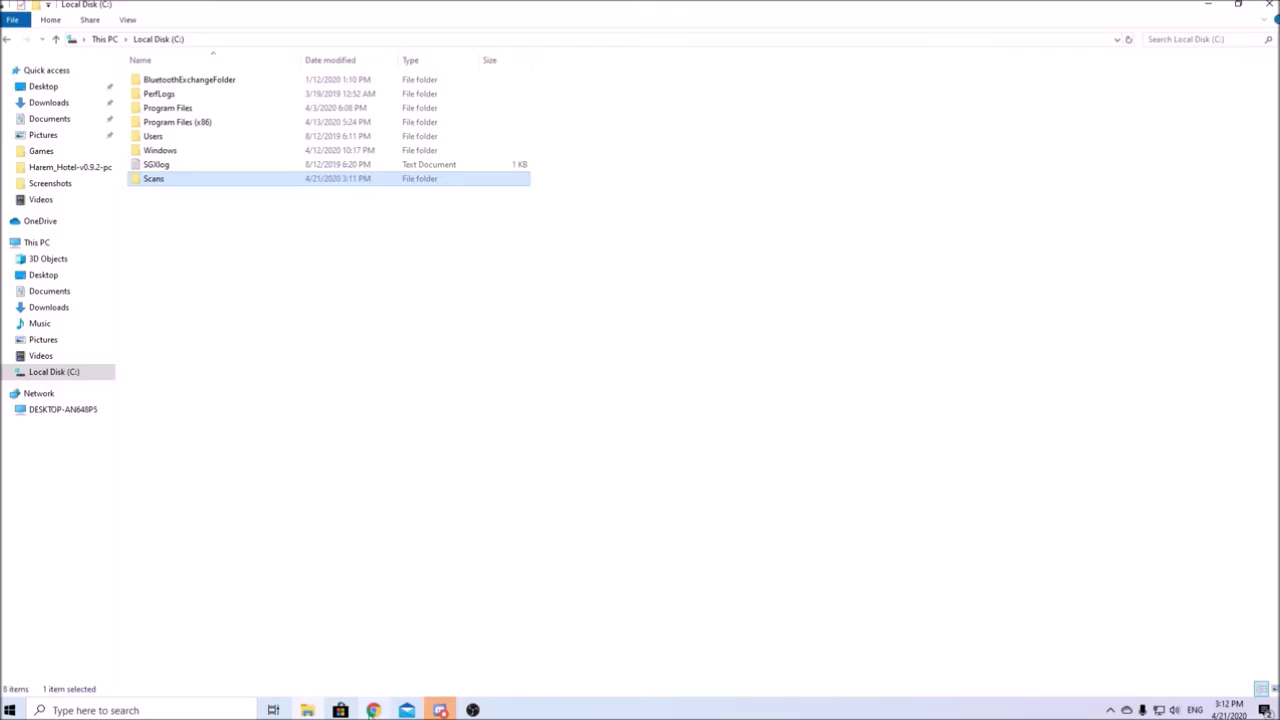
Step: Set the SMB Host Name to DESKTOP-AN648P5 and the Path to Scans
{"action": "key", "text": "alt+Tab"}
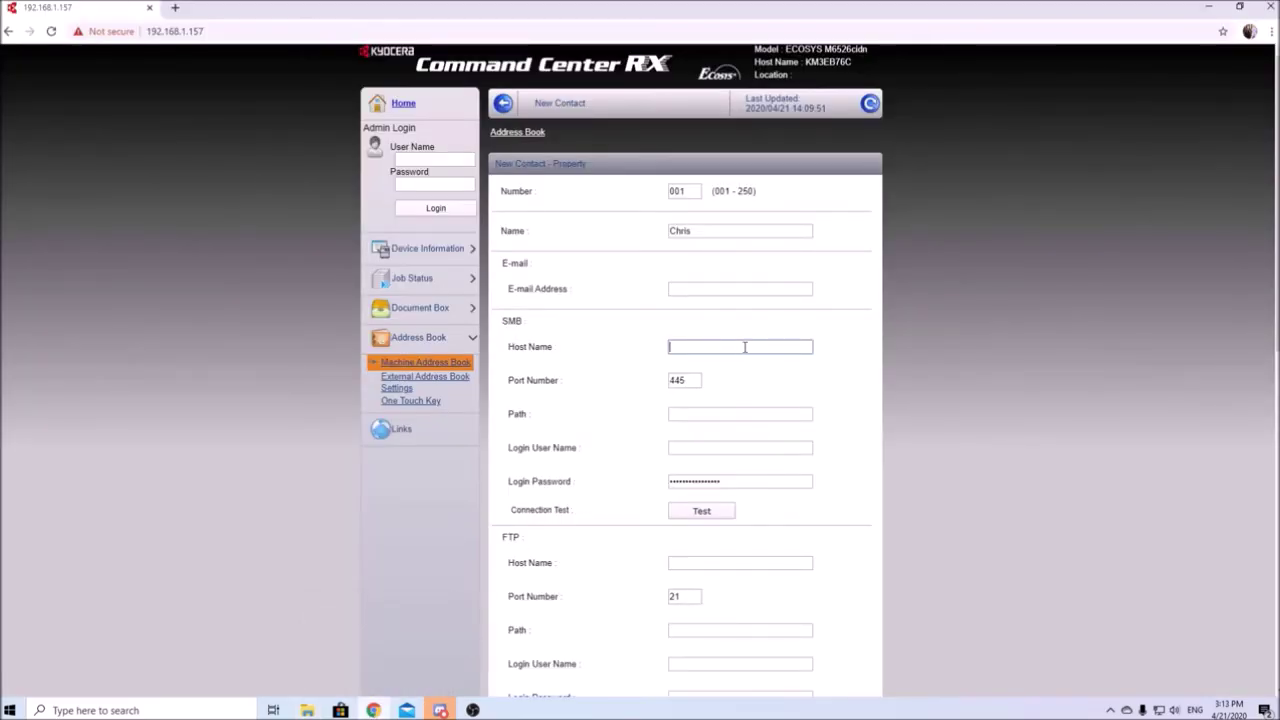
{"action": "right_click", "coordinate": [744, 347]}
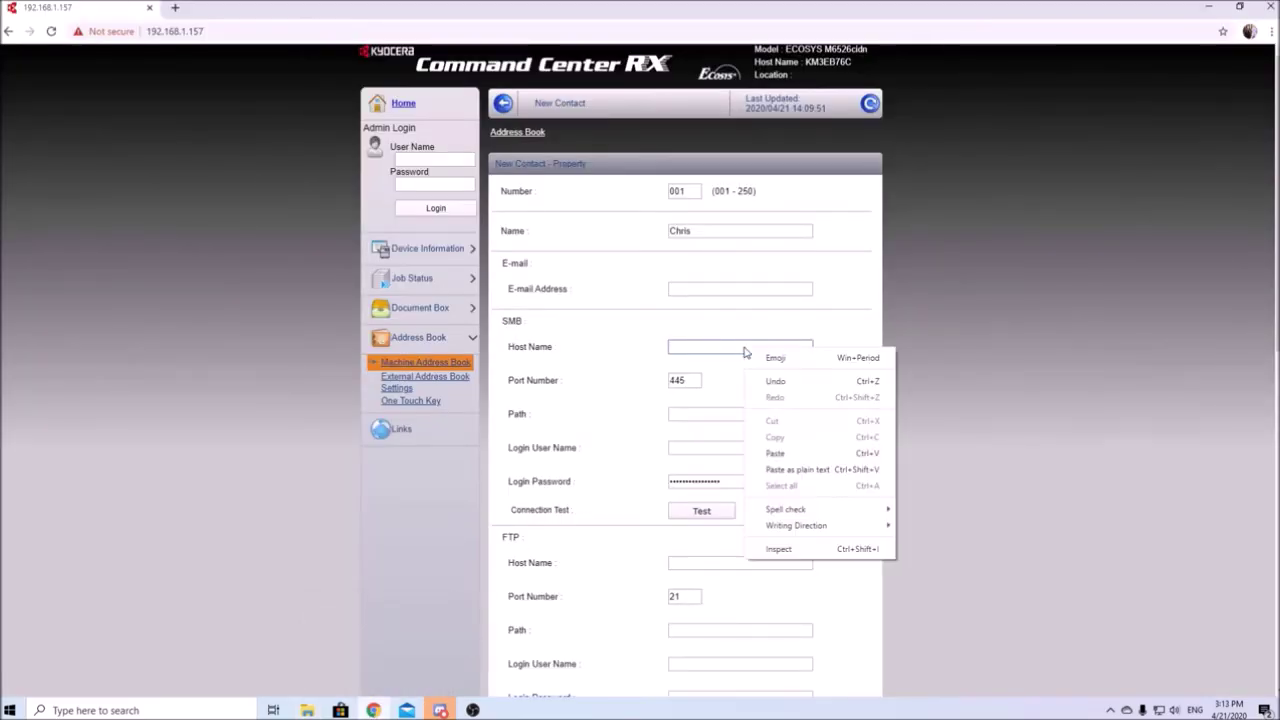
{"action": "left_click", "coordinate": [760, 456]}
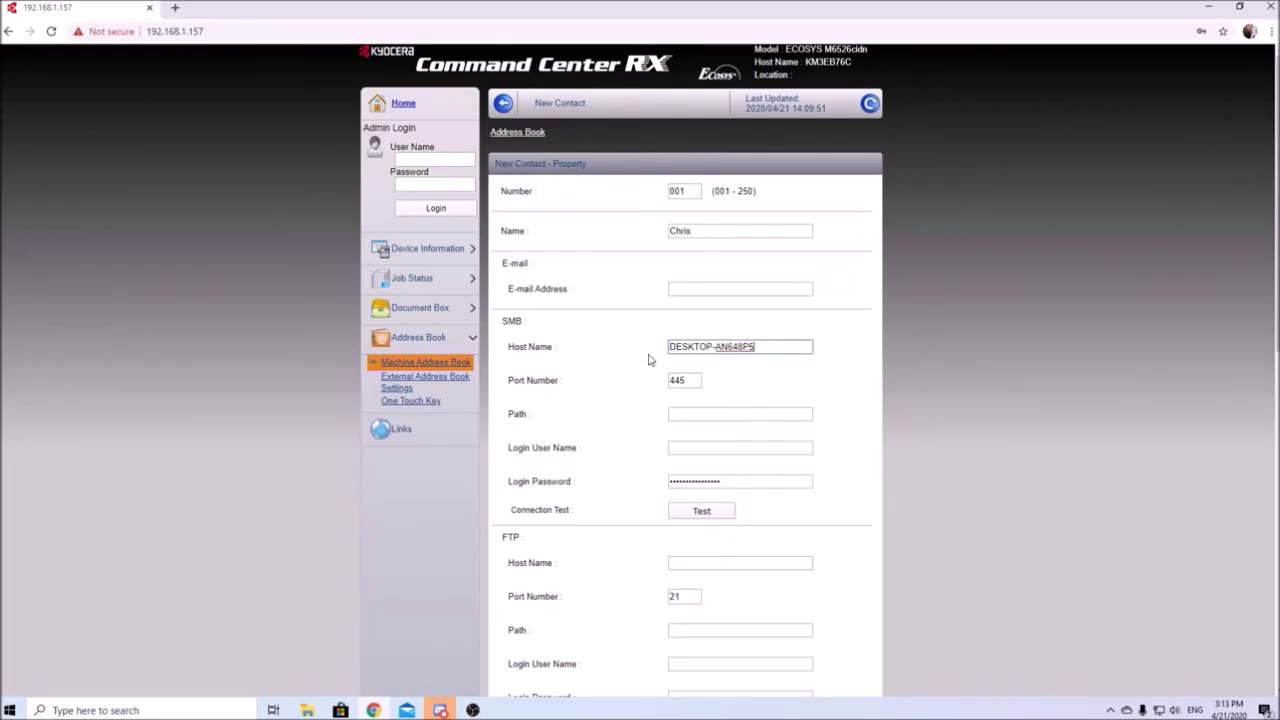
{"action": "left_click", "coordinate": [689, 415]}
{"action": "right_click", "coordinate": [689, 416]}
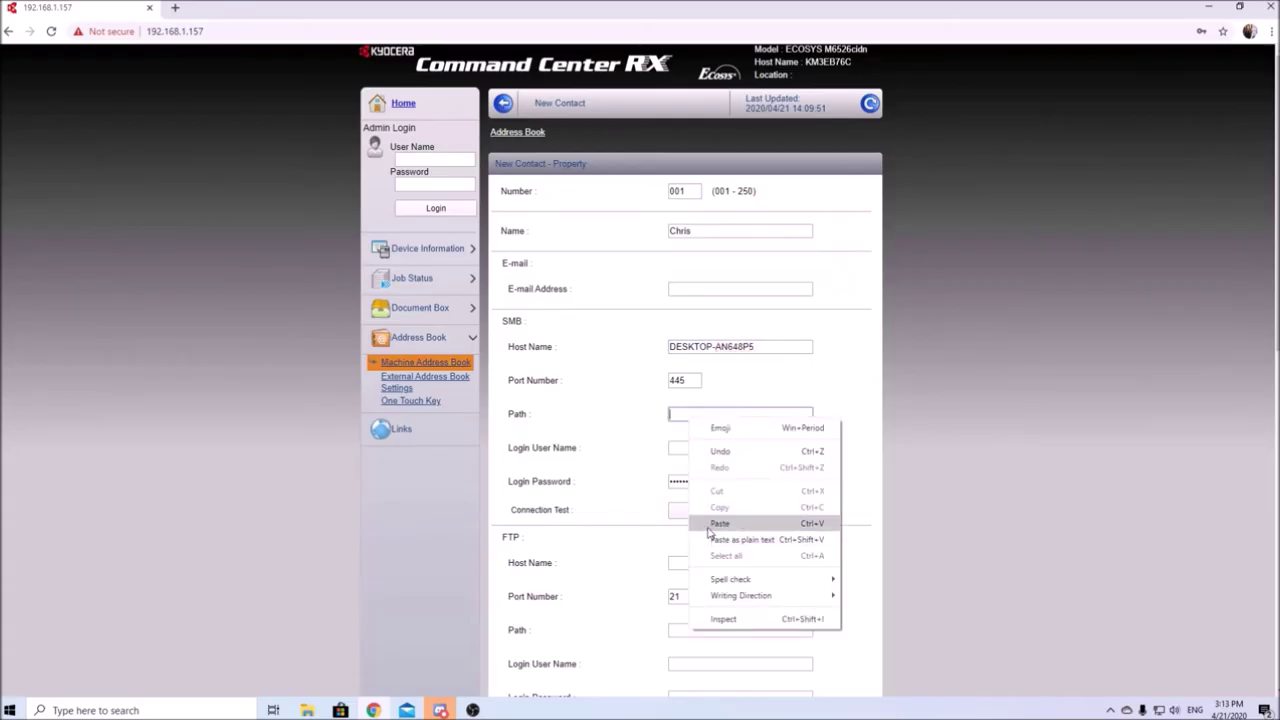
{"action": "left_click", "coordinate": [719, 523]}
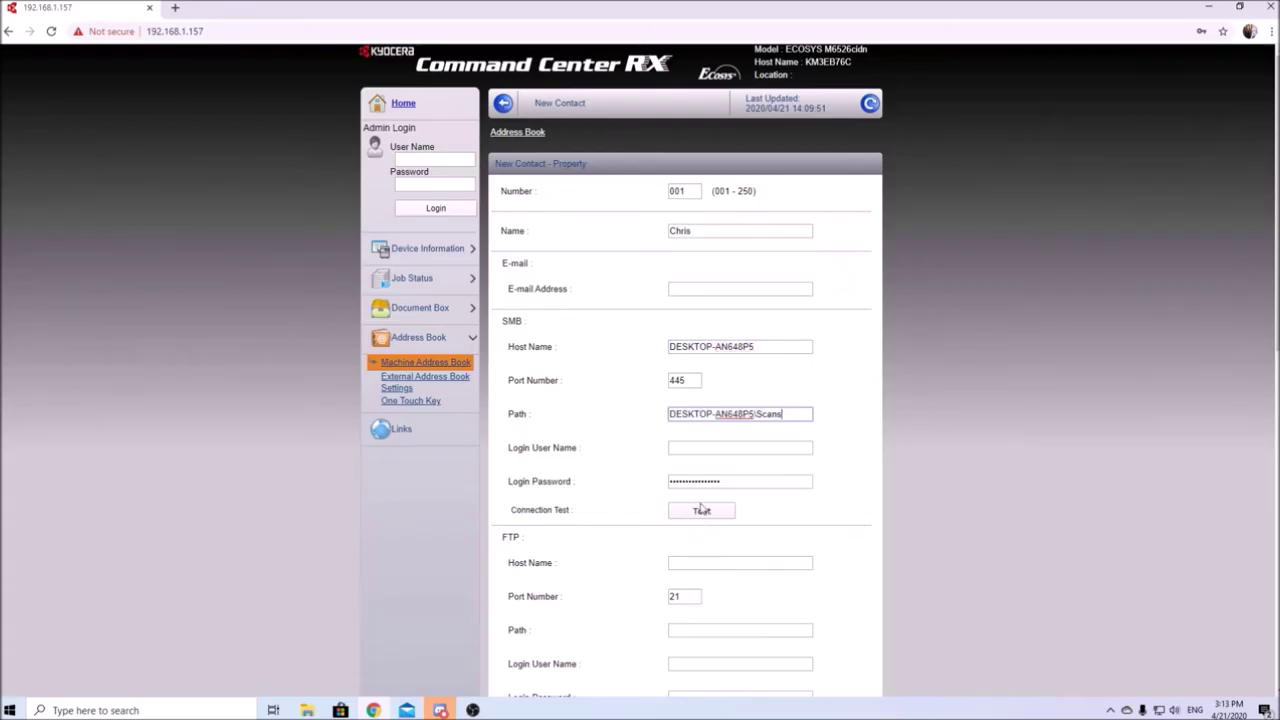
{"action": "left_click", "coordinate": [754, 416]}
{"action": "key", "text": "BackSpace"}
{"action": "key", "text": "BackSpace"}
{"action": "key", "text": "BackSpace"}
{"action": "key", "text": "BackSpace"}
{"action": "key", "text": "BackSpace"}
{"action": "key", "text": "BackSpace"}
{"action": "key", "text": "BackSpace"}
{"action": "key", "text": "BackSpace"}
{"action": "key", "text": "BackSpace"}
{"action": "key", "text": "BackSpace"}
{"action": "key", "text": "BackSpace"}
{"action": "key", "text": "BackSpace"}
{"action": "key", "text": "BackSpace"}
{"action": "key", "text": "BackSpace"}
{"action": "key", "text": "BackSpace"}
{"action": "key", "text": "BackSpace"}
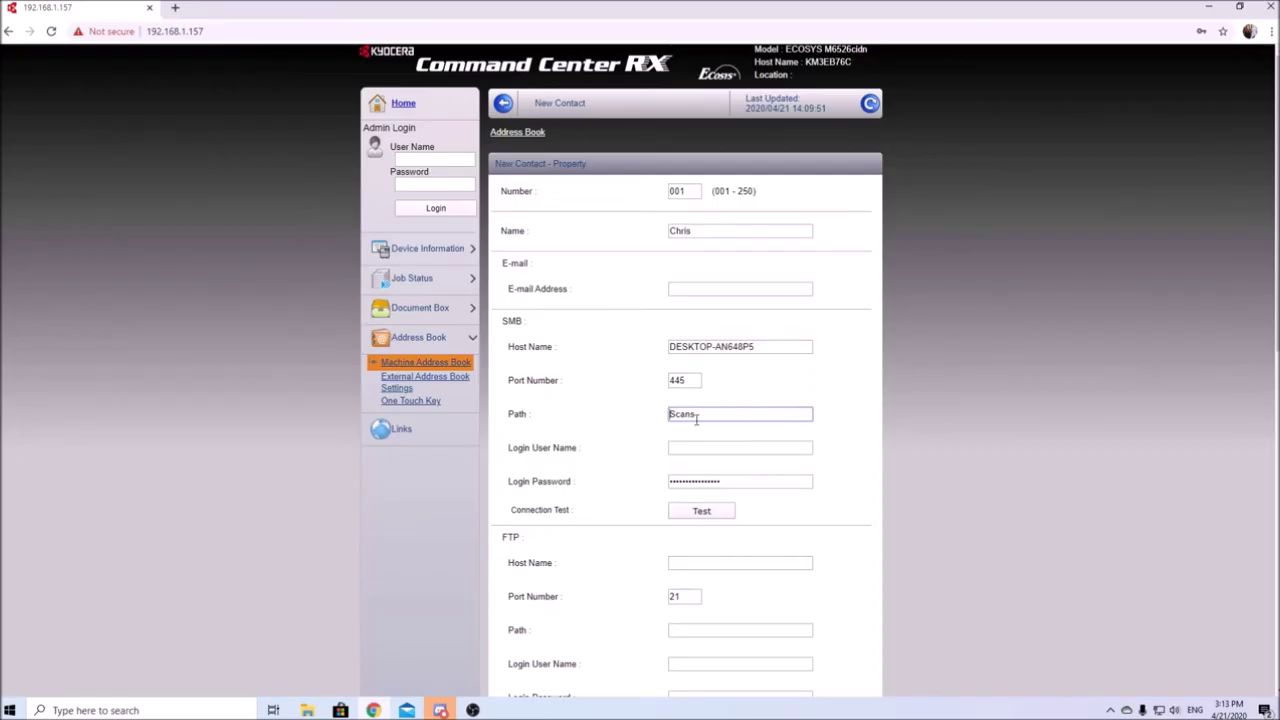
Step: Enter the PC account's user name as the Login User Name
{"action": "left_click", "coordinate": [688, 448]}
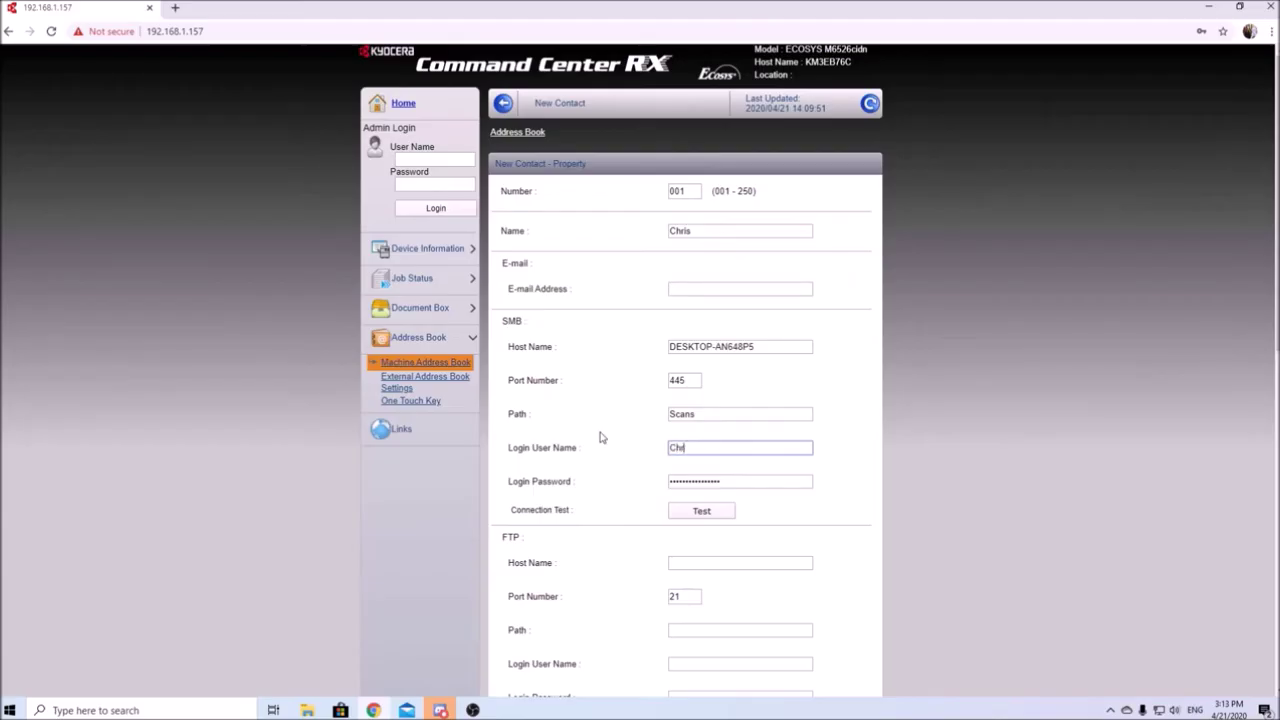
{"action": "type", "text": "Chrispy"}
{"action": "key", "text": "ctrl+a"}
Step: Open Control Panel's Manage Accounts list and go to Family & other users in Settings
{"action": "left_click", "coordinate": [208, 710]}
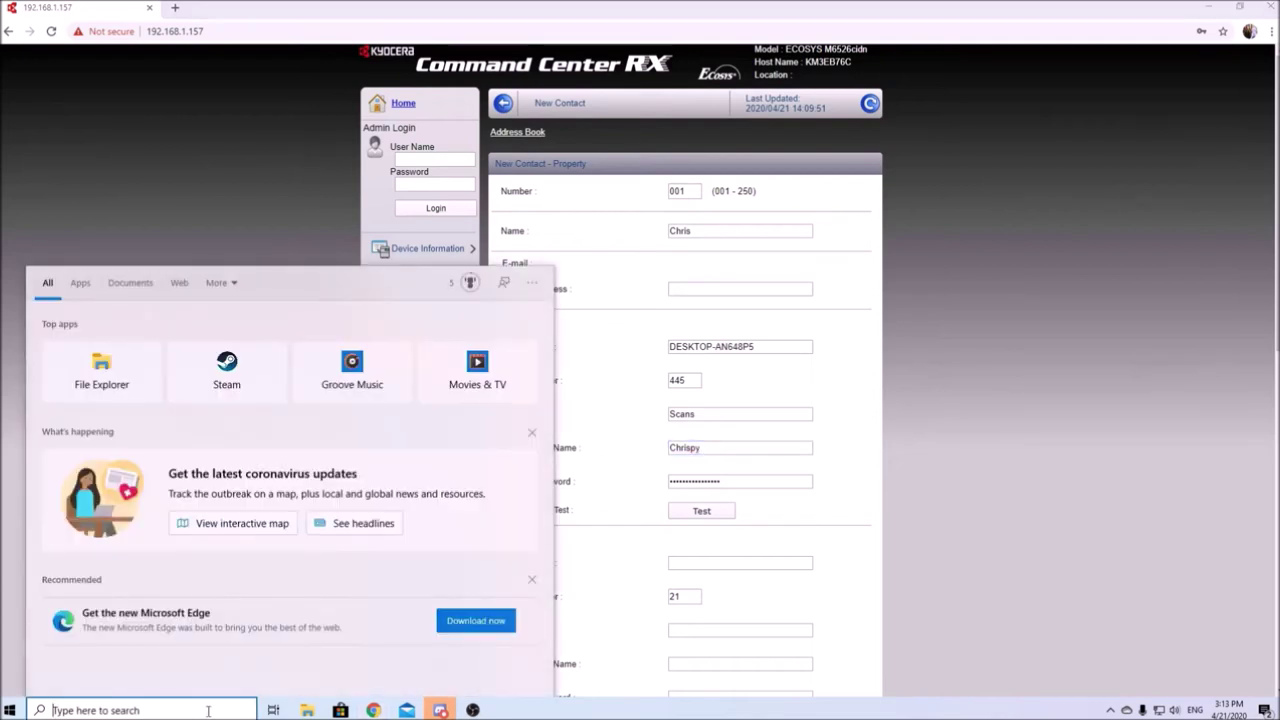
{"action": "type", "text": "control"}
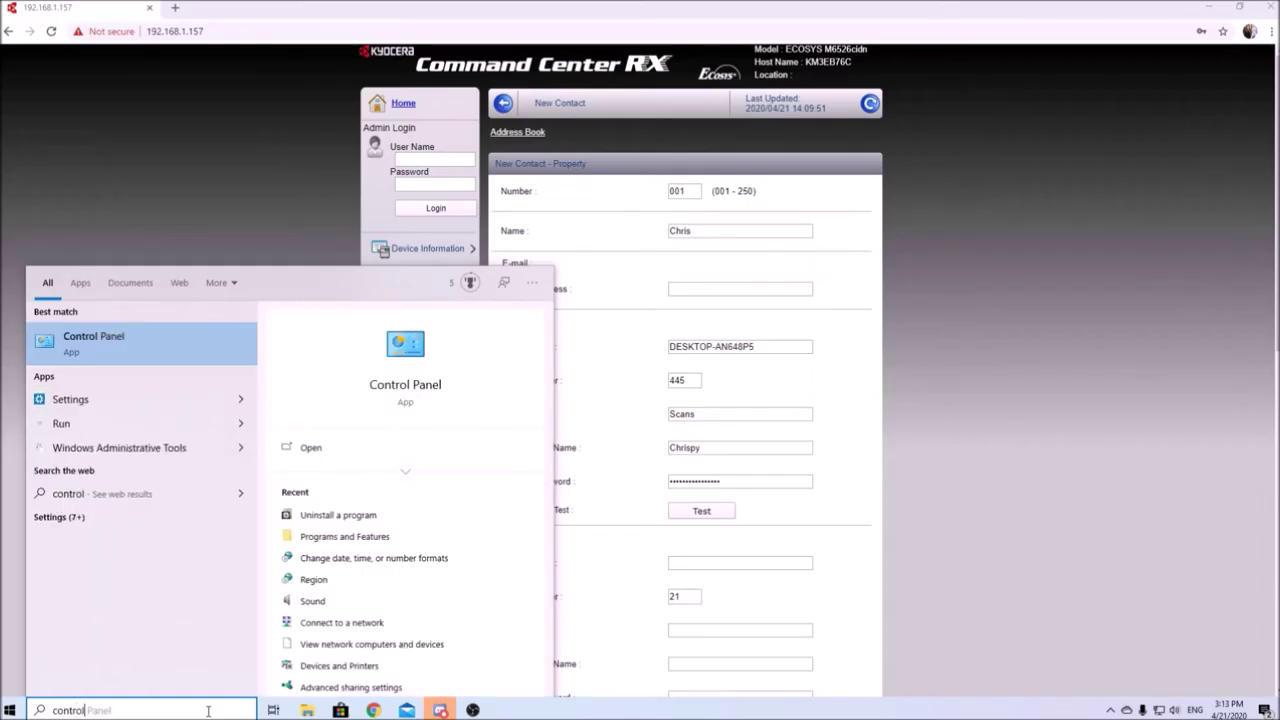
{"action": "key", "text": "Return"}
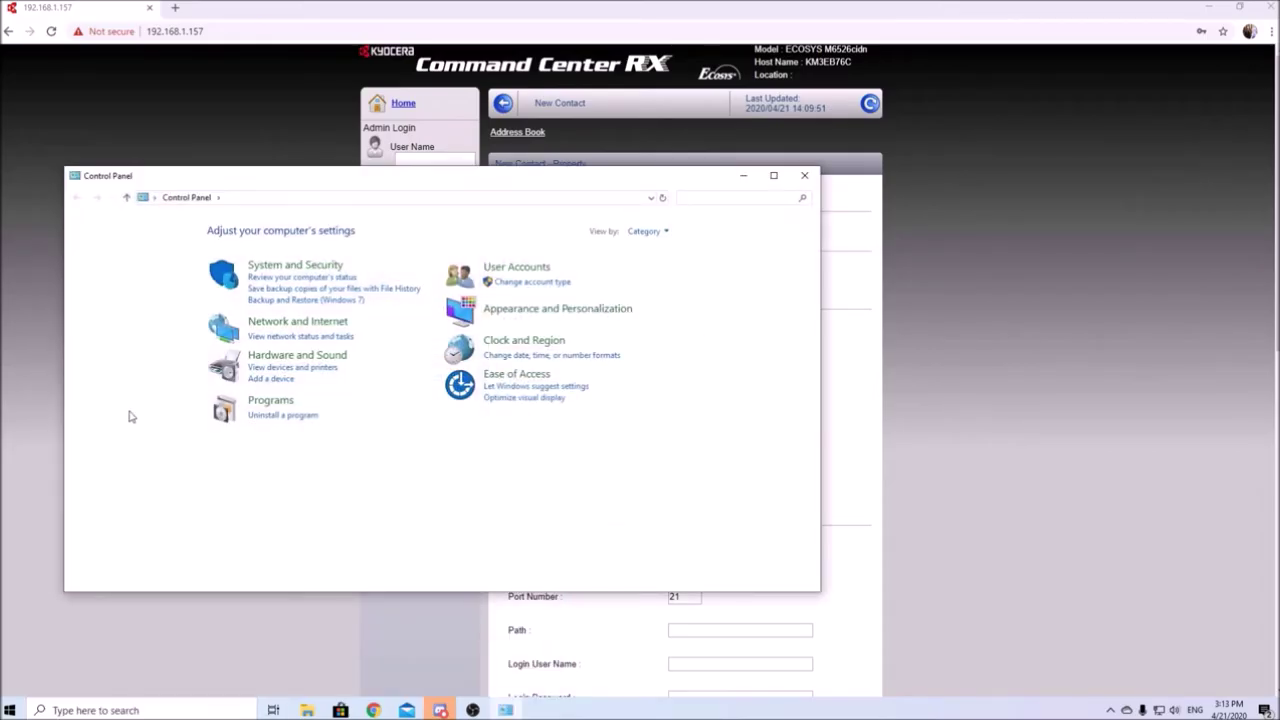
{"action": "left_click", "coordinate": [523, 285]}
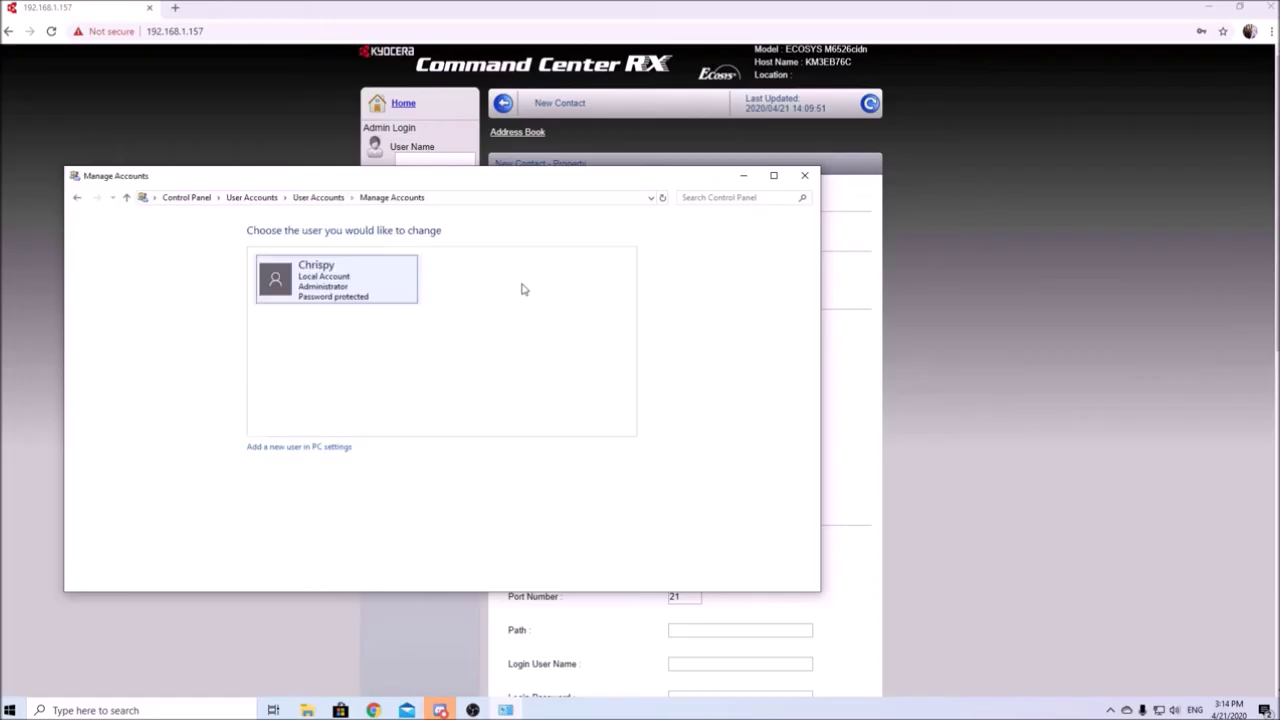
{"action": "left_click", "coordinate": [295, 452]}
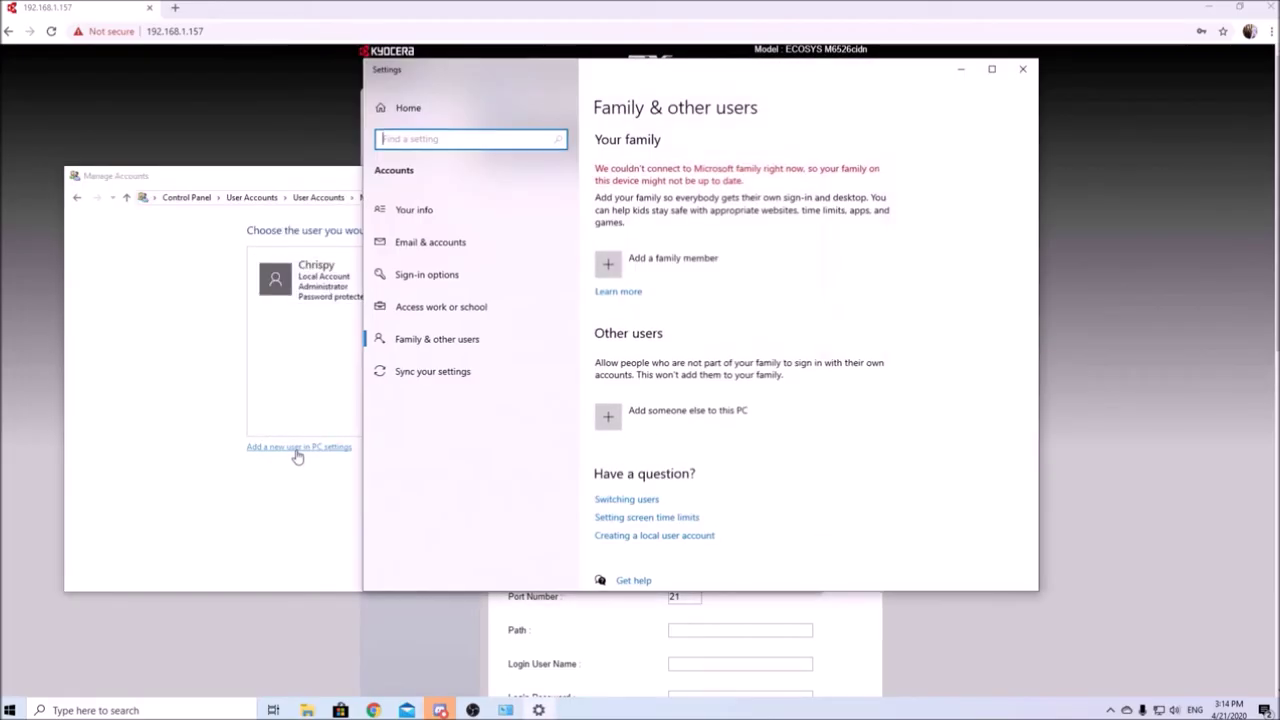
Step: Back out of adding a local user without a Microsoft account and close Settings
{"action": "left_click", "coordinate": [617, 420]}
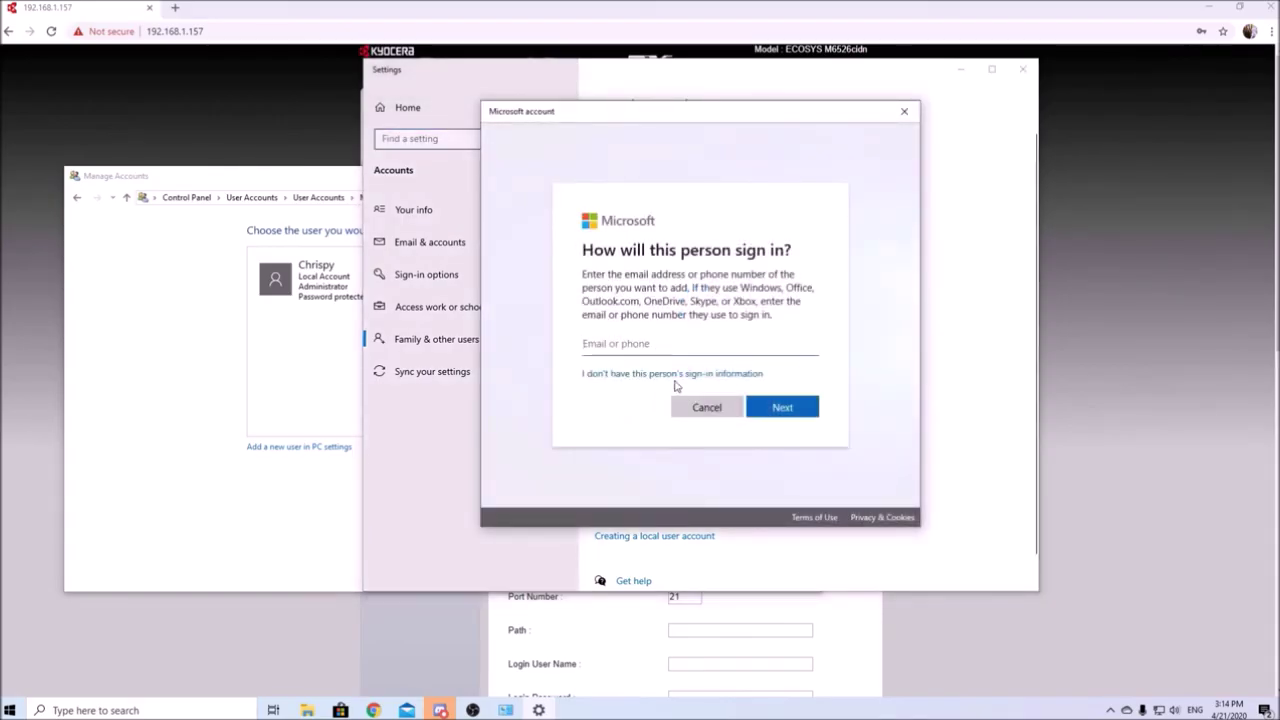
{"action": "left_click", "coordinate": [675, 376]}
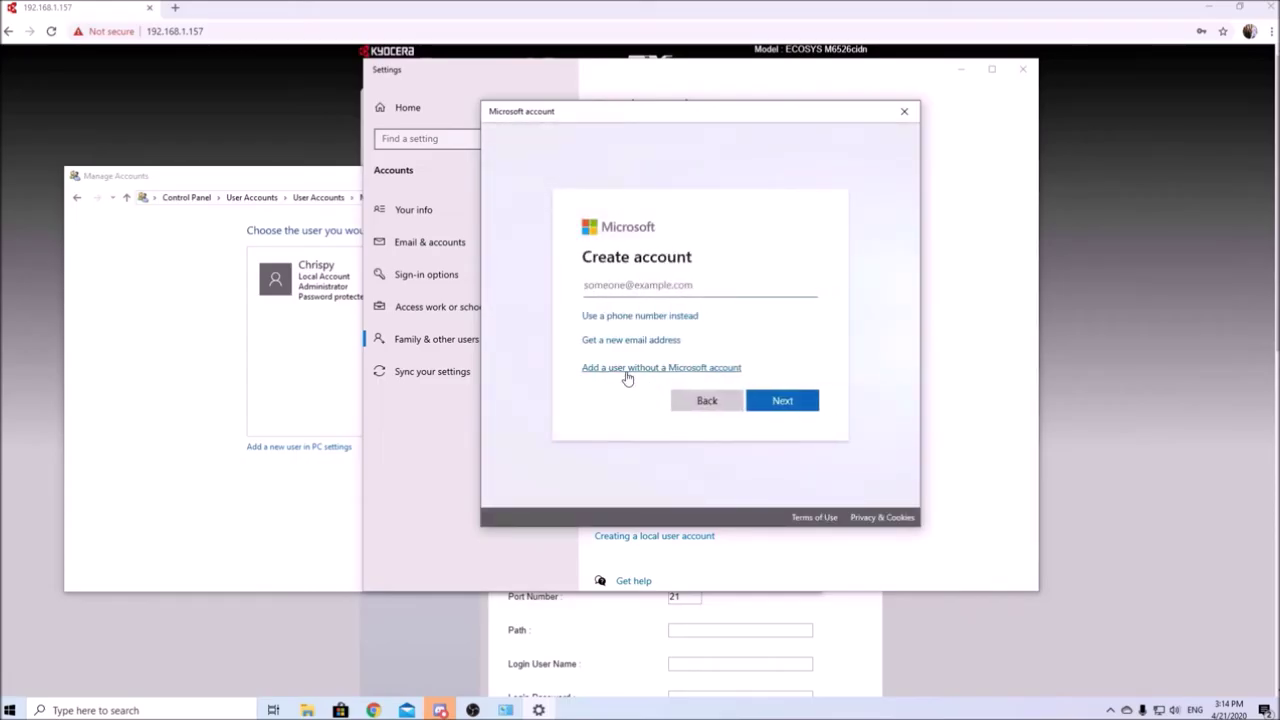
{"action": "left_click", "coordinate": [628, 374]}
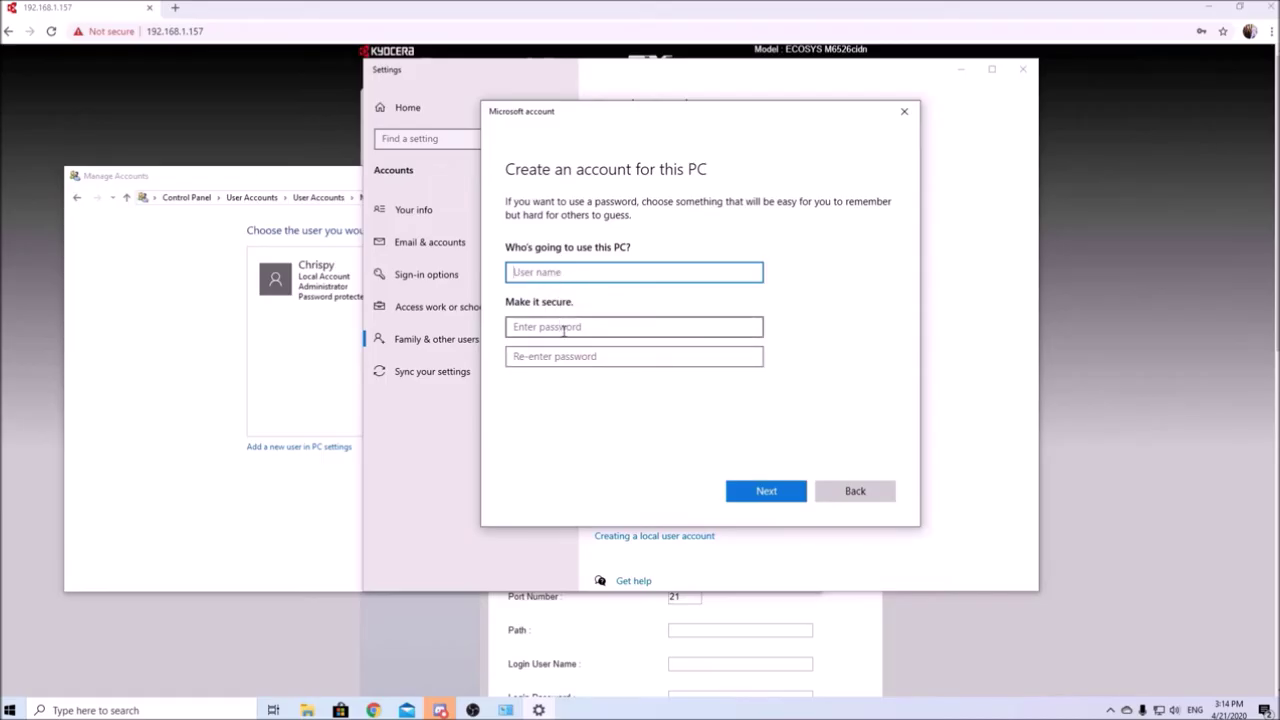
{"action": "left_click", "coordinate": [744, 497]}
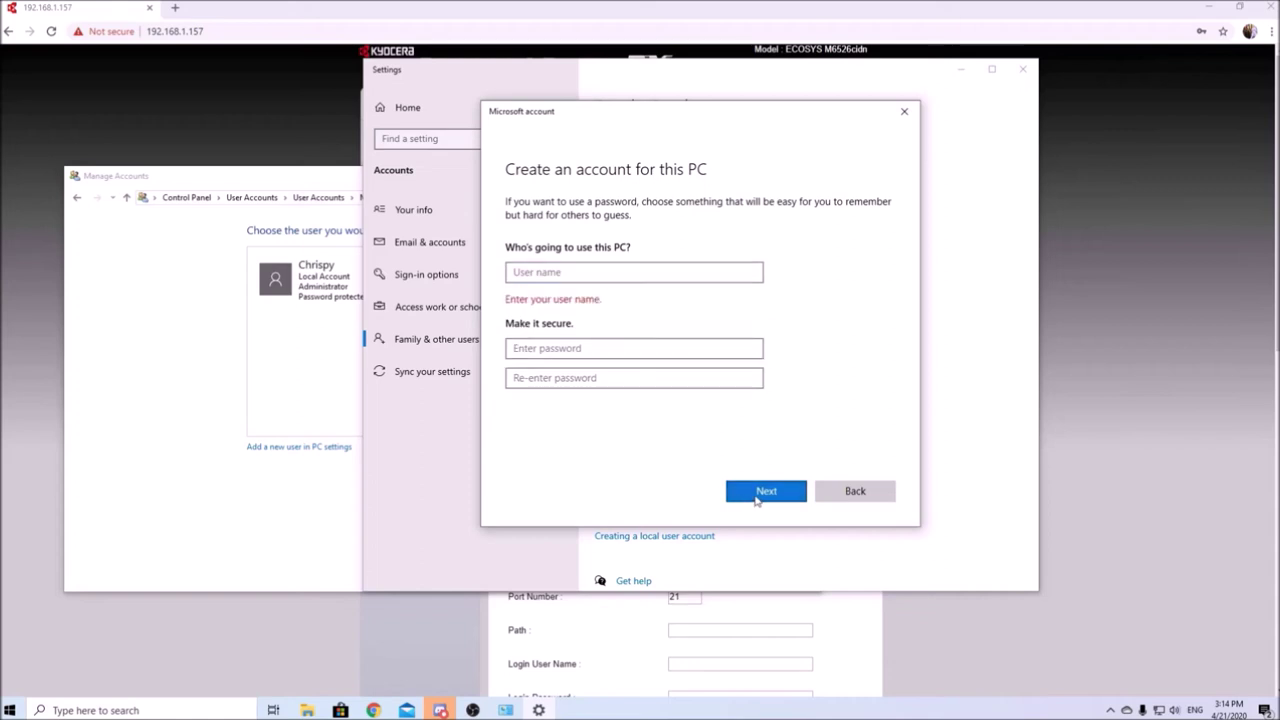
{"action": "left_click", "coordinate": [859, 495]}
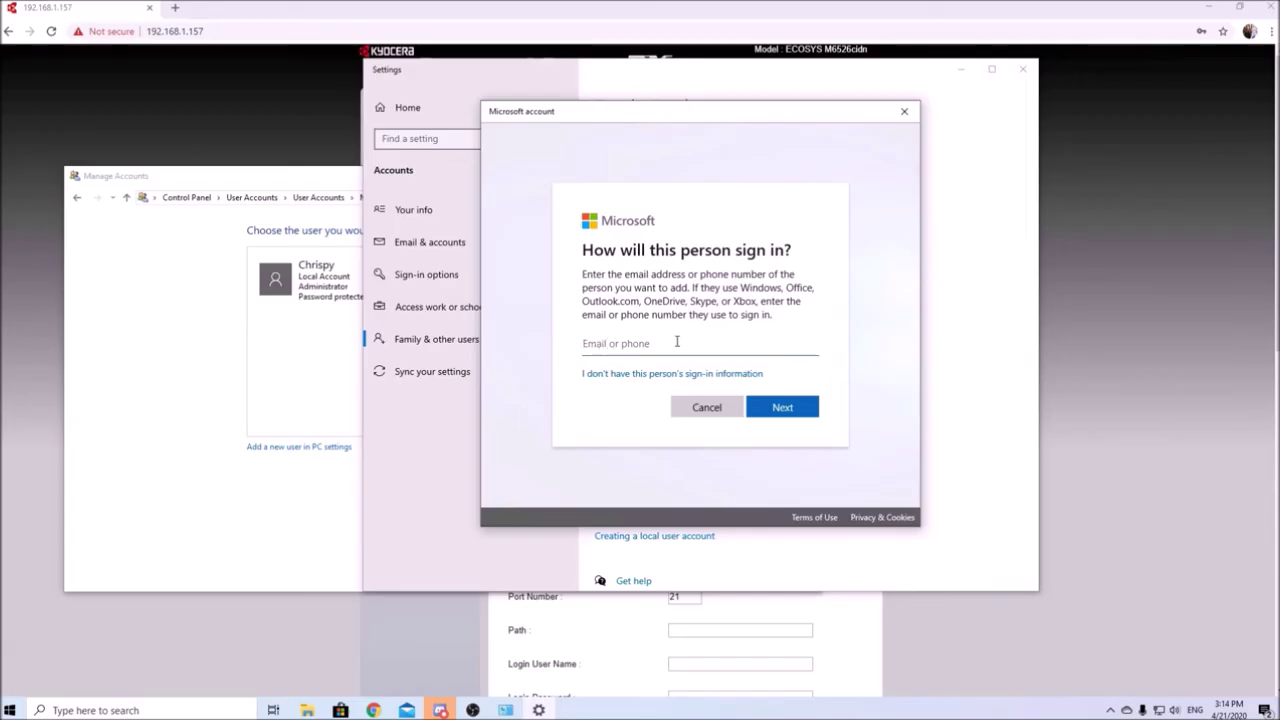
{"action": "left_click", "coordinate": [904, 111]}
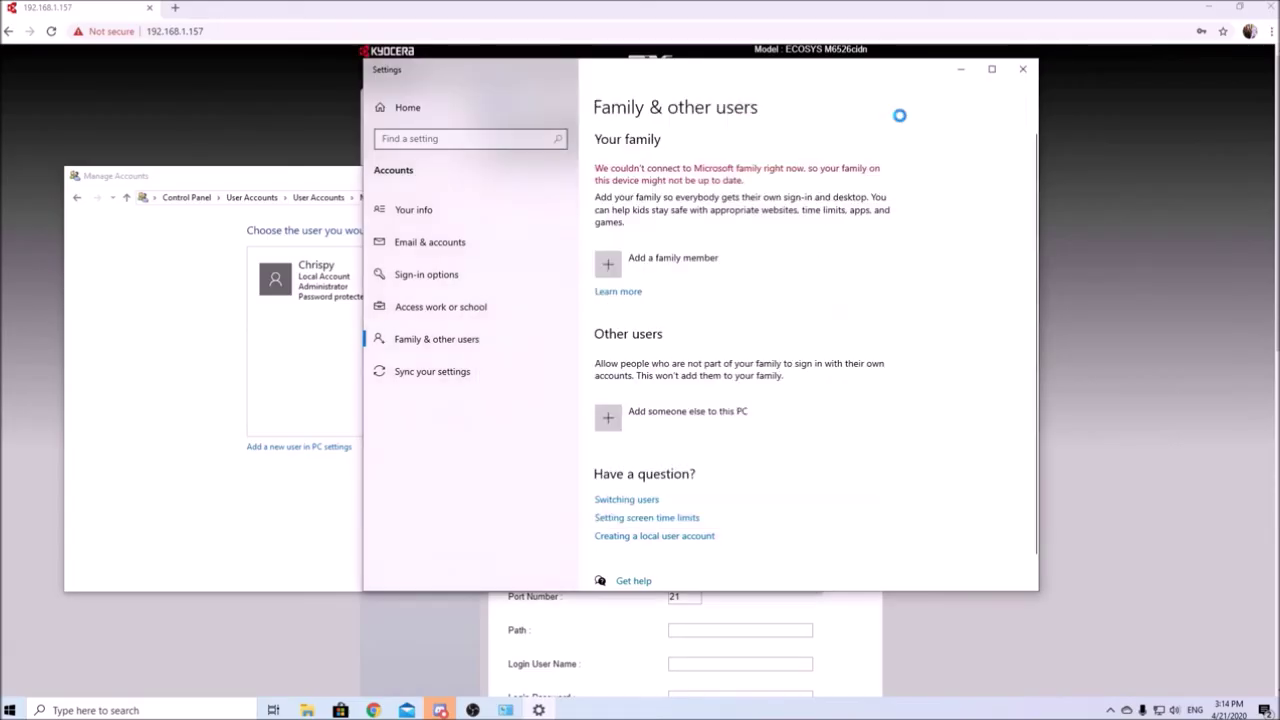
{"action": "left_click", "coordinate": [1021, 70]}
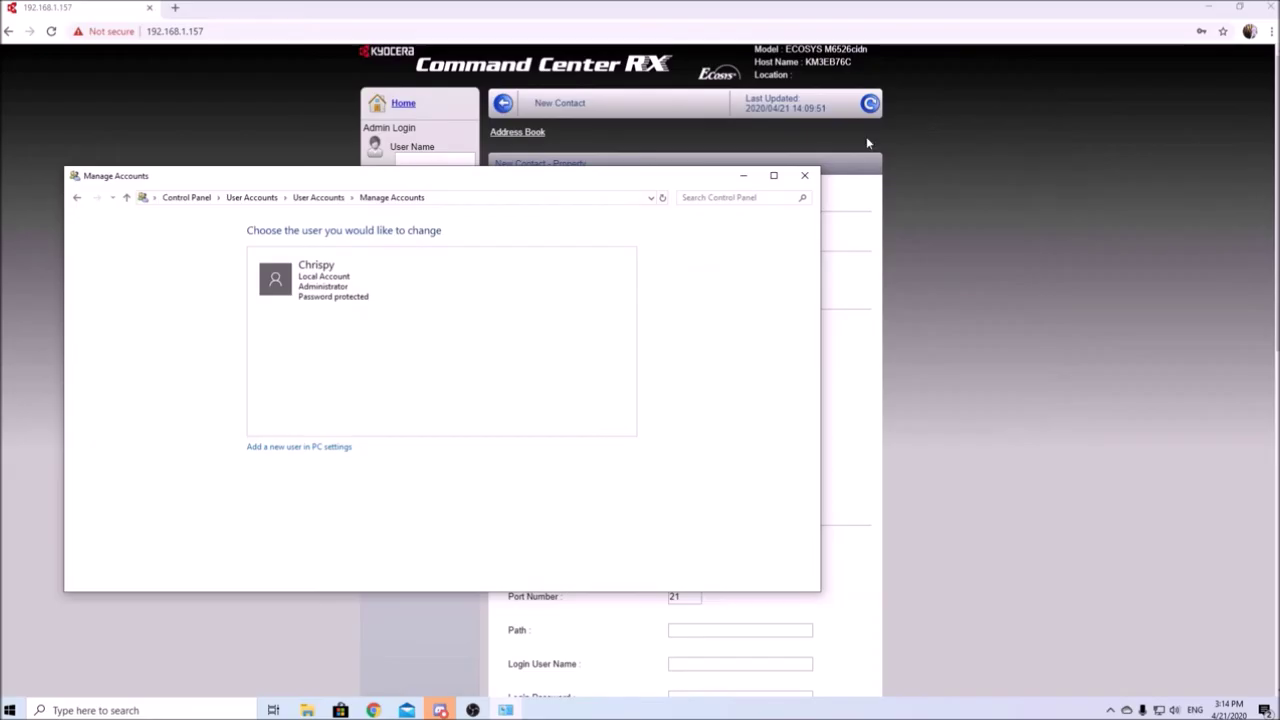
Step: Retype the SMB login password and run the connection test, confirming Connection OK
{"action": "left_click", "coordinate": [804, 175]}
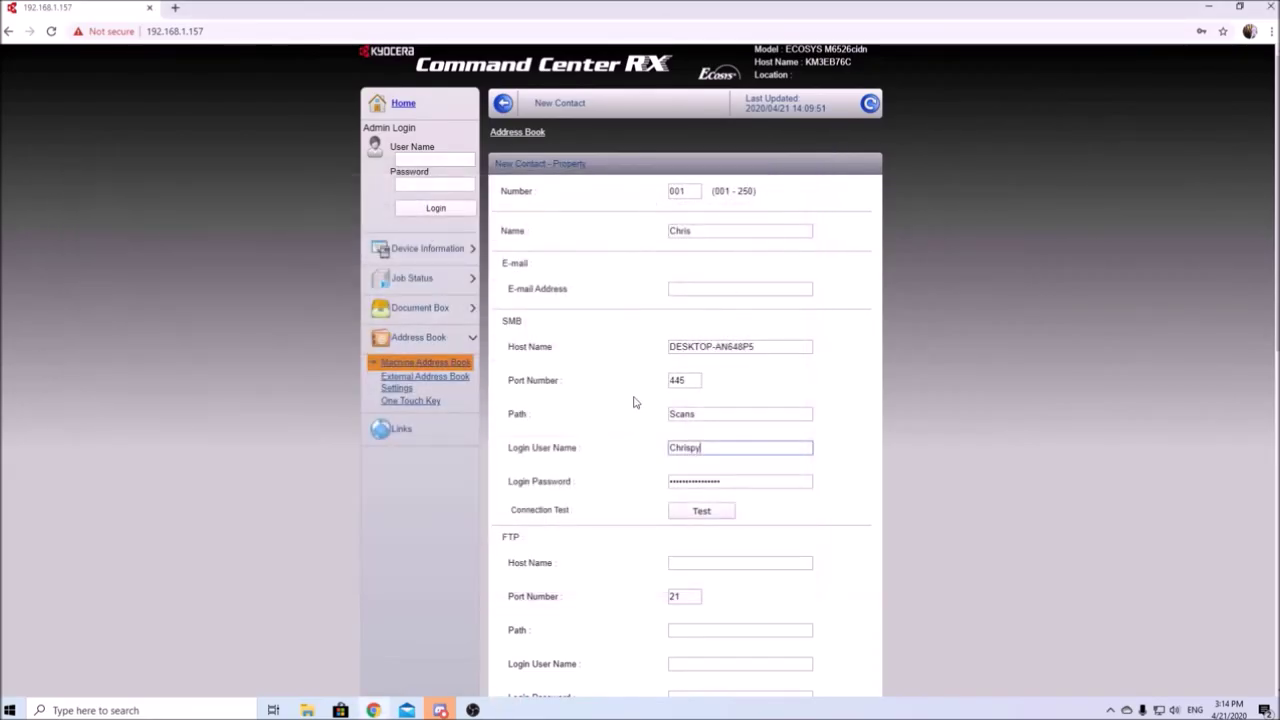
{"action": "double_click", "coordinate": [724, 482]}
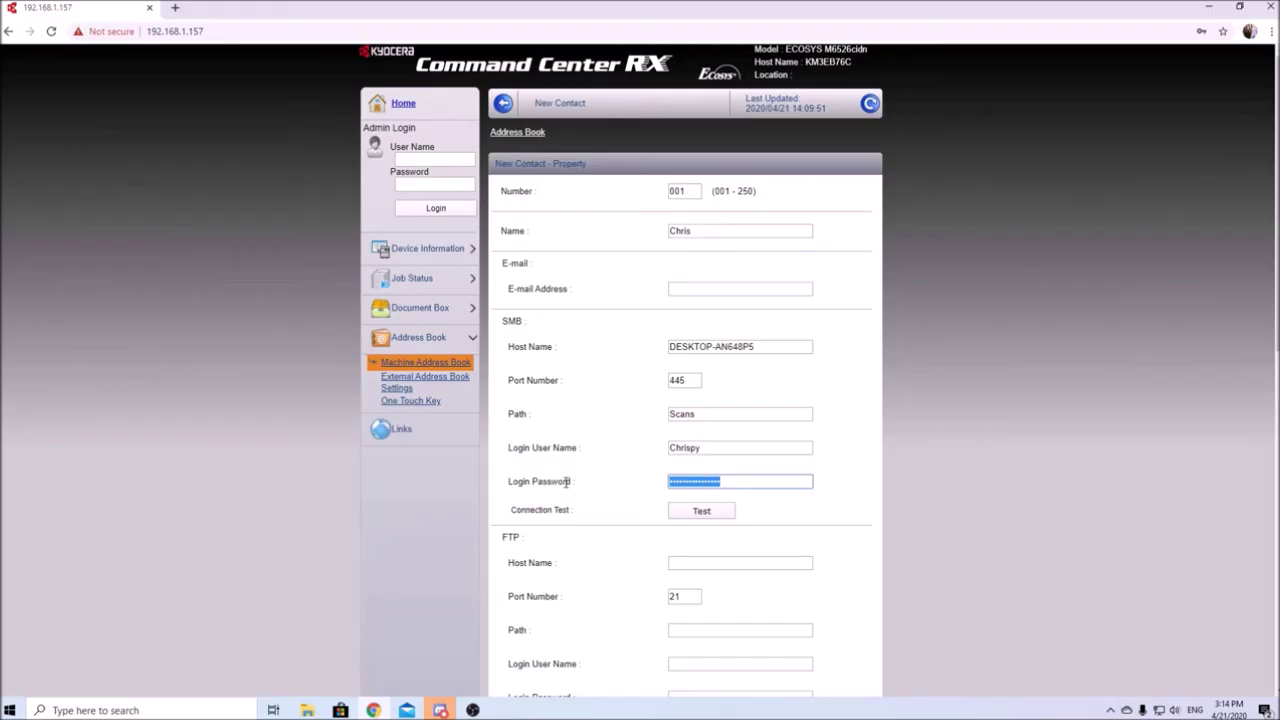
{"action": "type", "text": "•"}
{"action": "left_click", "coordinate": [701, 510]}
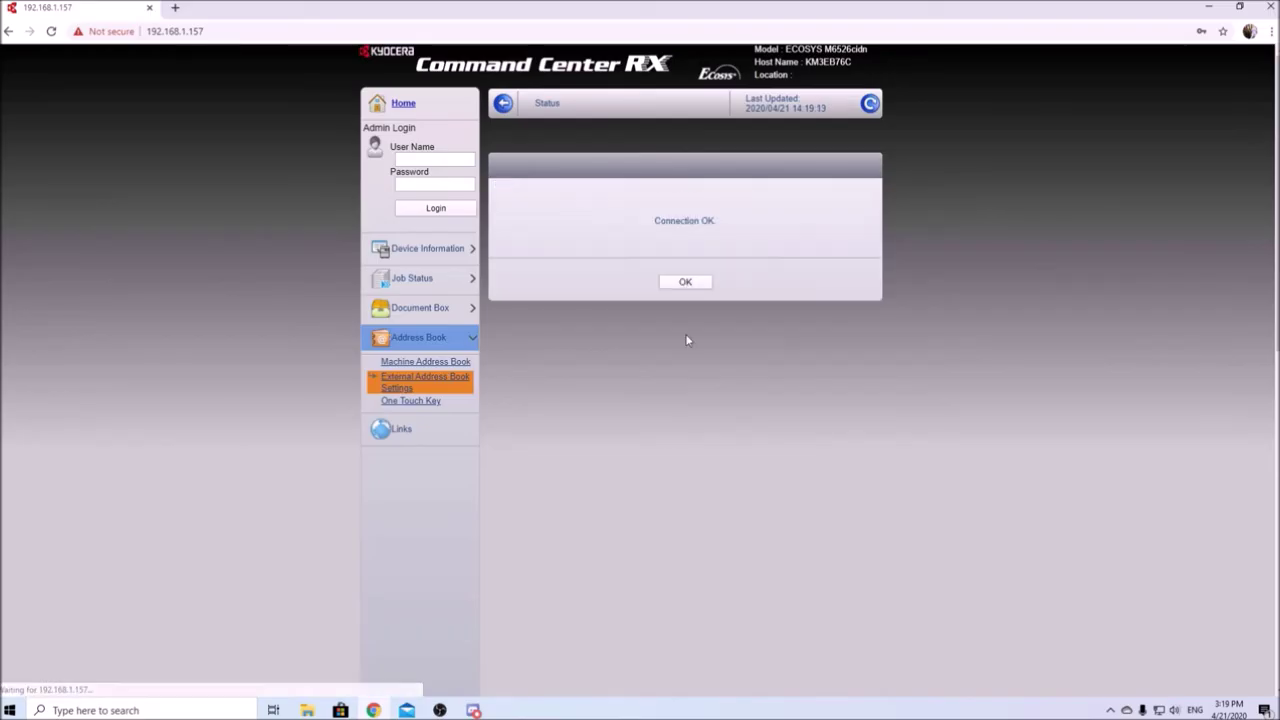
{"action": "left_click", "coordinate": [688, 282]}
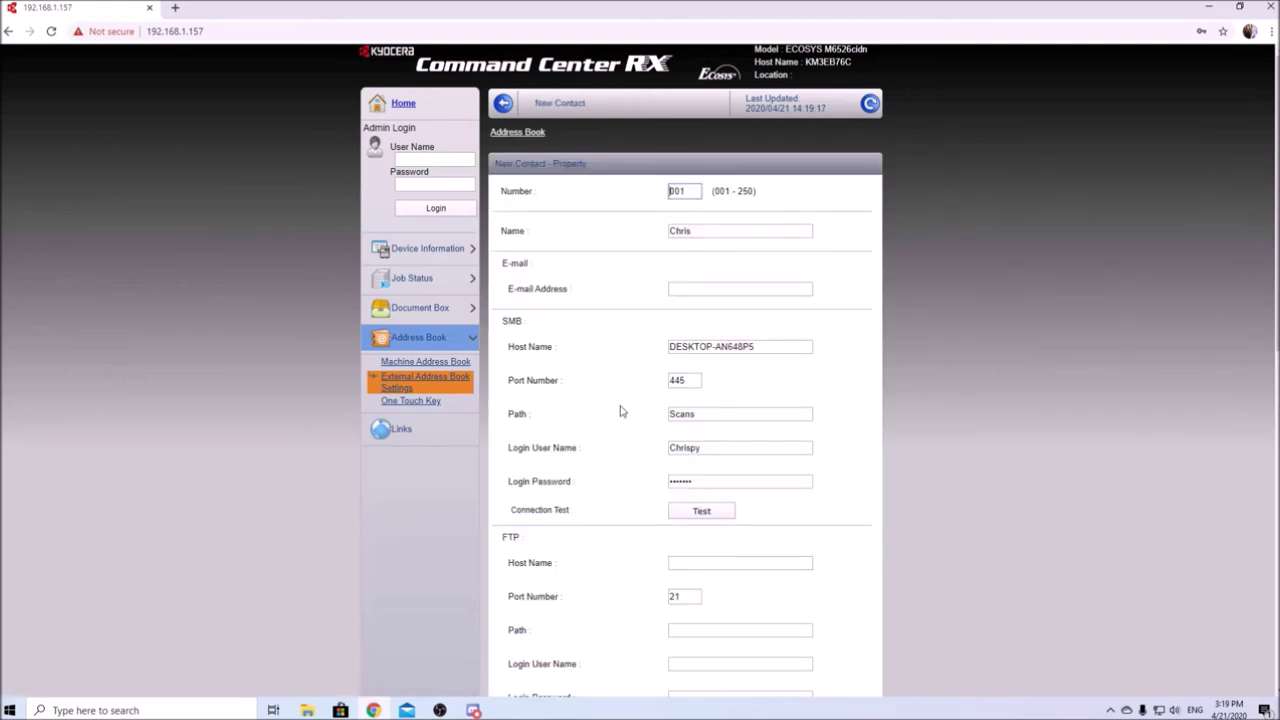
Step: Scroll through the New Contact form to review host, port 445, path Scans and credentials
{"action": "scroll", "coordinate": [620, 411], "scroll_direction": "down", "scroll_amount": 1}
{"action": "scroll", "coordinate": [620, 411], "scroll_direction": "down", "scroll_amount": 1}
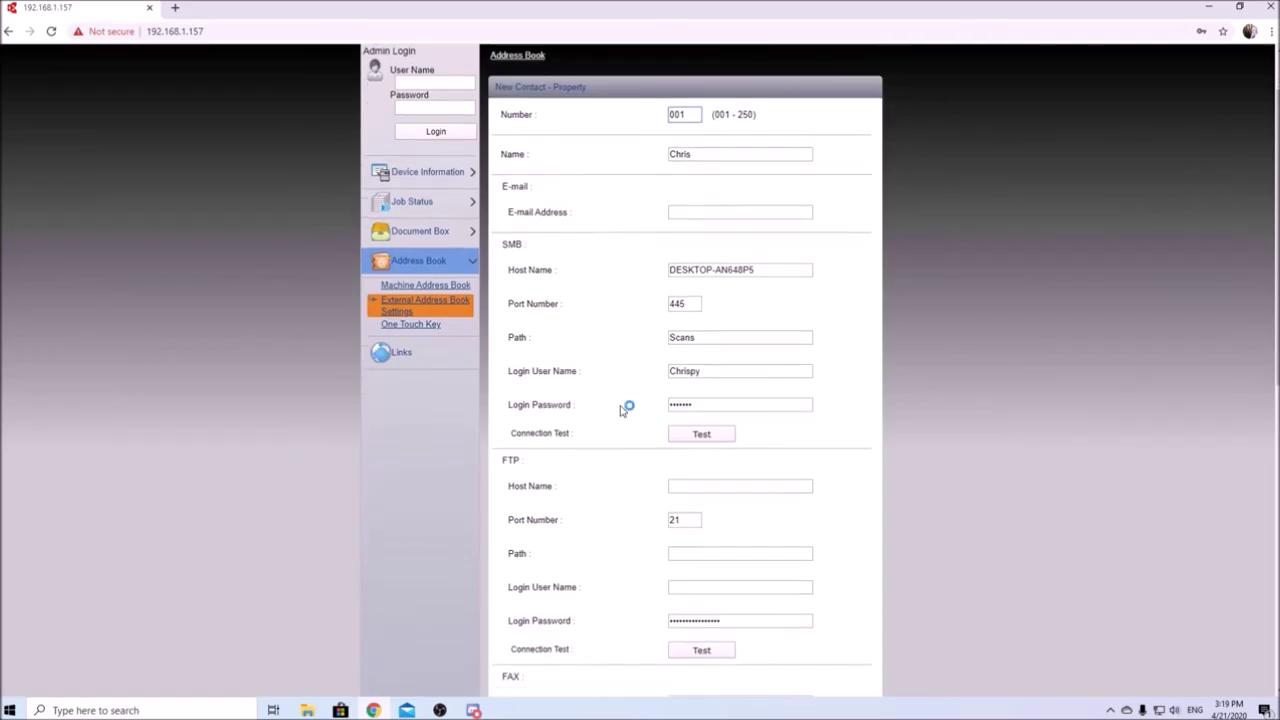
{"action": "scroll", "coordinate": [620, 411], "scroll_direction": "up", "scroll_amount": 2}
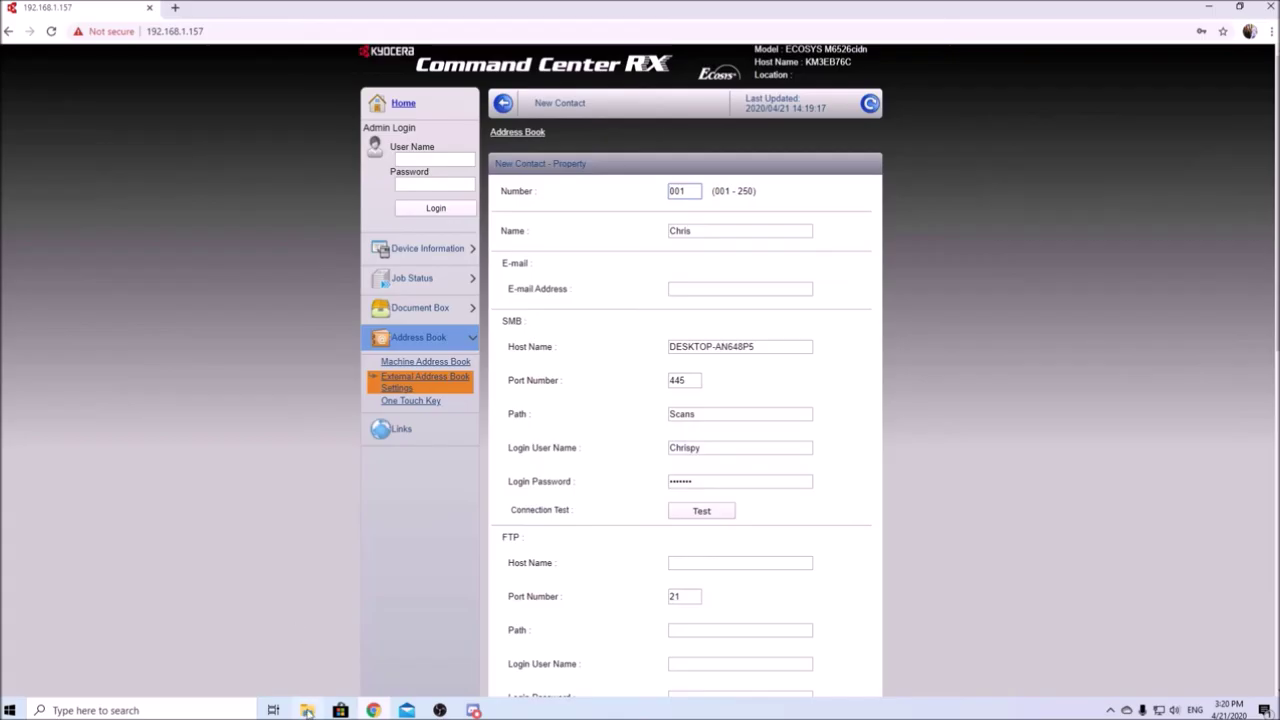
Step: Open the newly arrived scanned PDF from the Scans folder on Local Disk (C:)
{"action": "left_click", "coordinate": [307, 711]}
{"action": "left_click", "coordinate": [56, 372]}
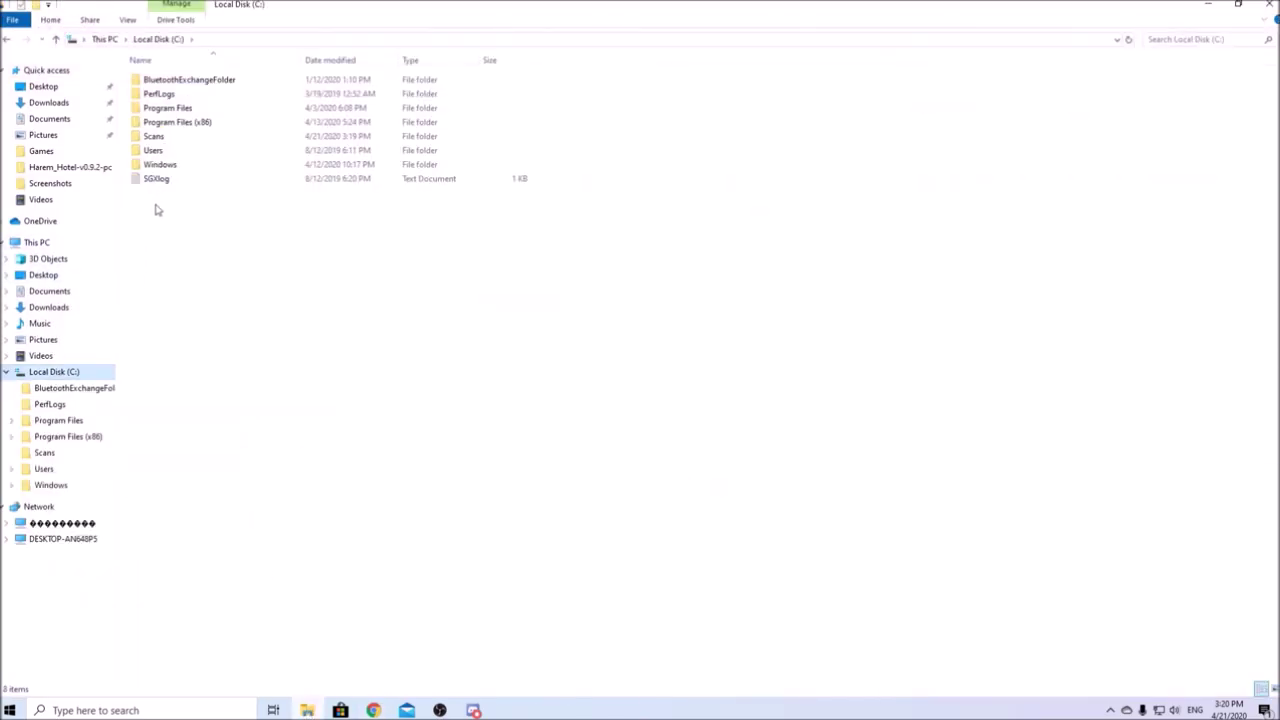
{"action": "double_click", "coordinate": [153, 136]}
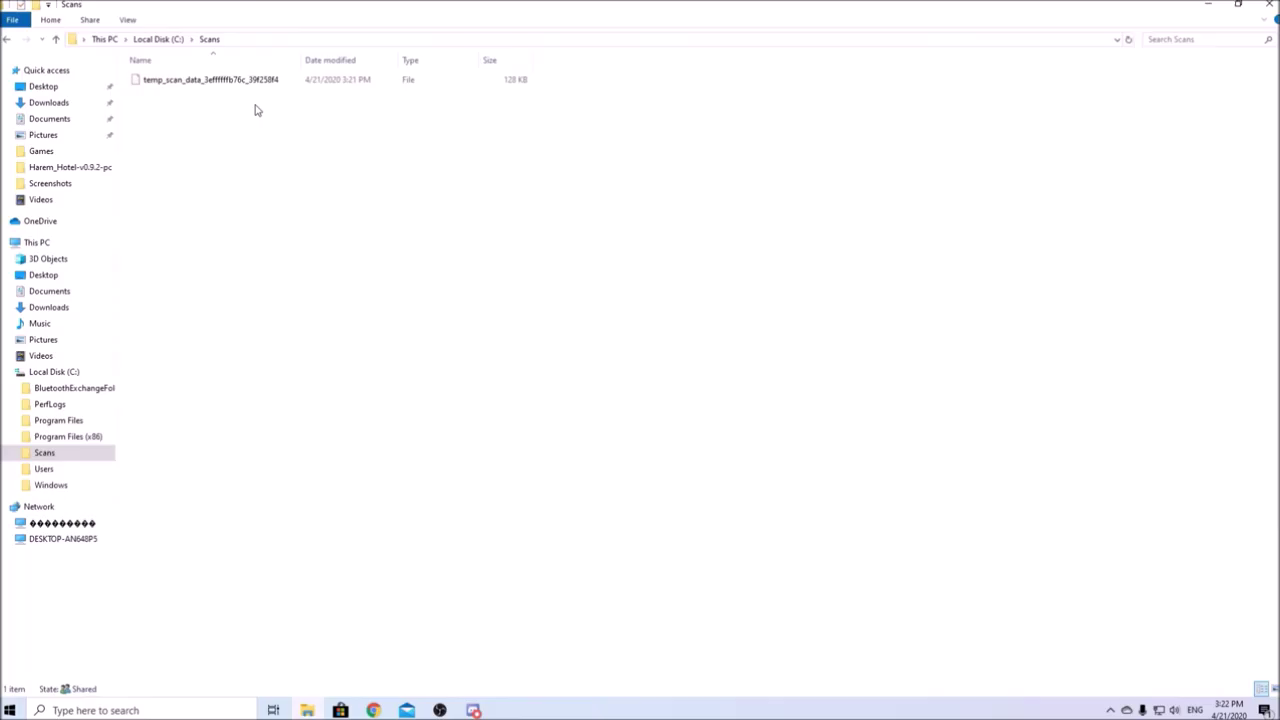
{"action": "left_click", "coordinate": [199, 86]}
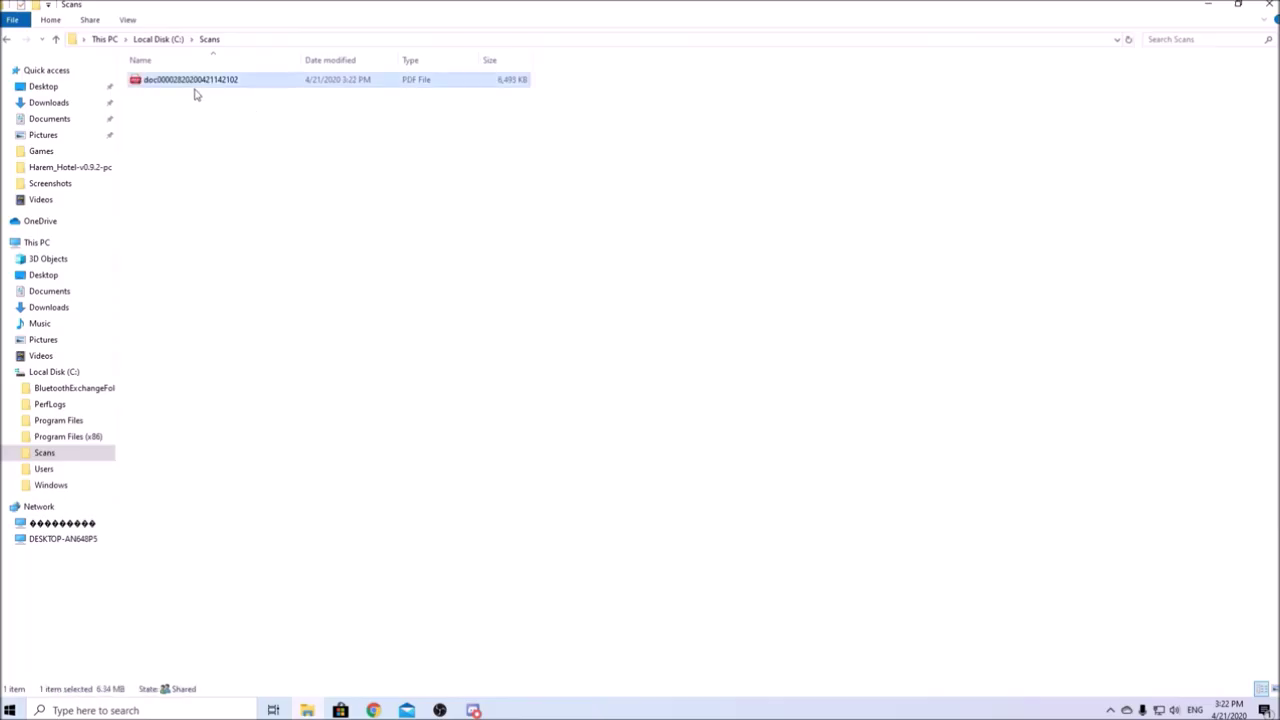
{"action": "double_click", "coordinate": [210, 86]}
Step: Log in to Command Center RX with the administrator user name and password
{"action": "left_click", "coordinate": [375, 710]}
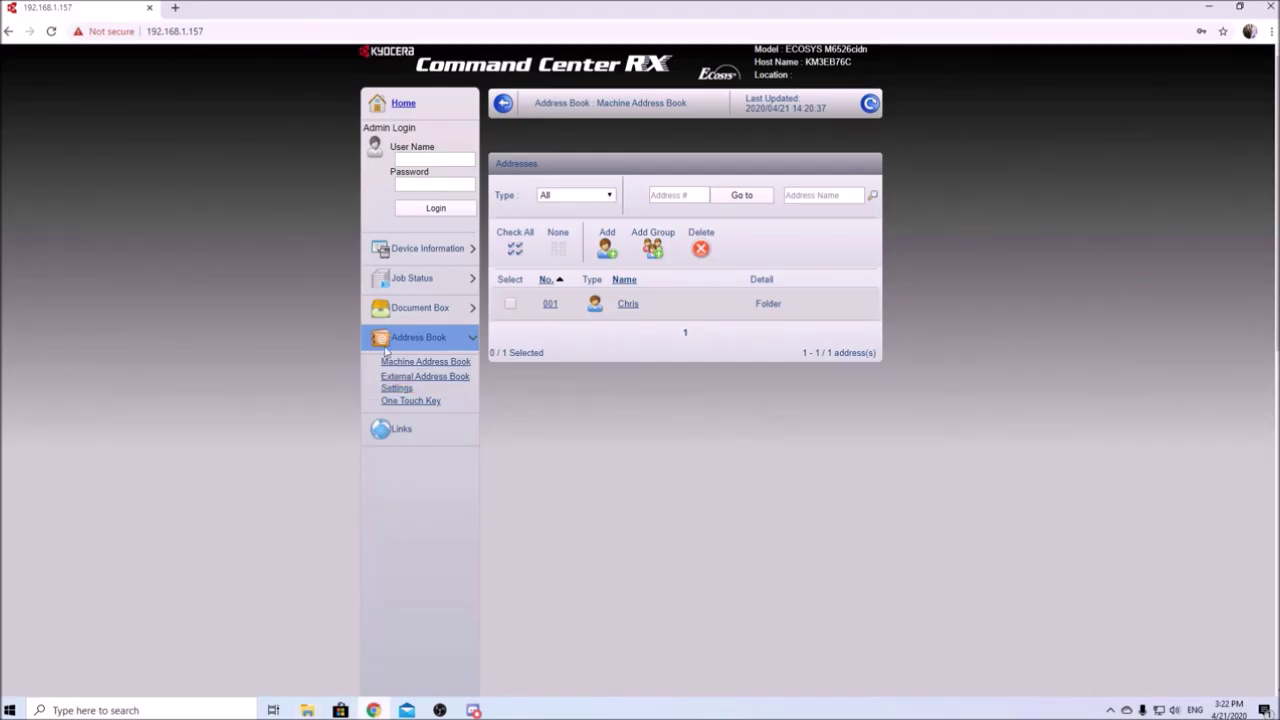
{"action": "left_click", "coordinate": [438, 161]}
{"action": "type", "text": "Admin"}
{"action": "key", "text": "Tab"}
{"action": "type", "text": "Admin"}
{"action": "key", "text": "Tab"}
{"action": "key", "text": "Return"}
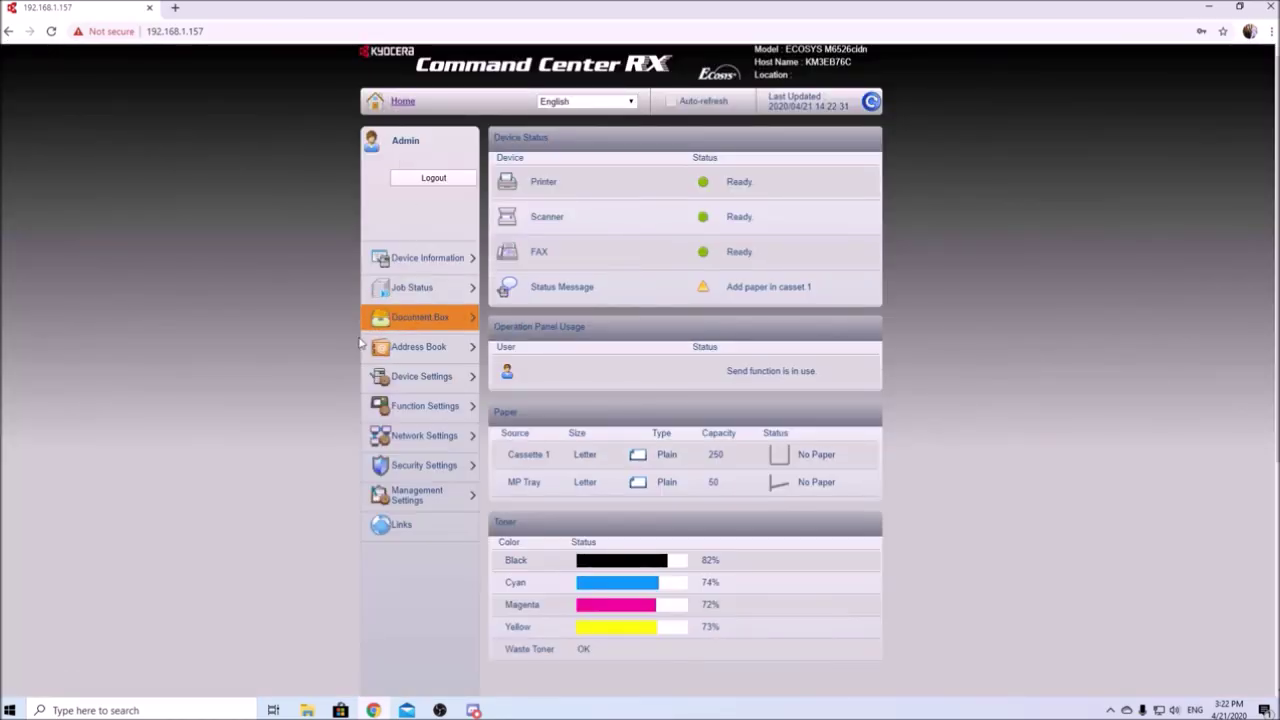
Step: Bring up the Function Settings E-mail page and scroll down to its SMTP settings
{"action": "left_click", "coordinate": [383, 407]}
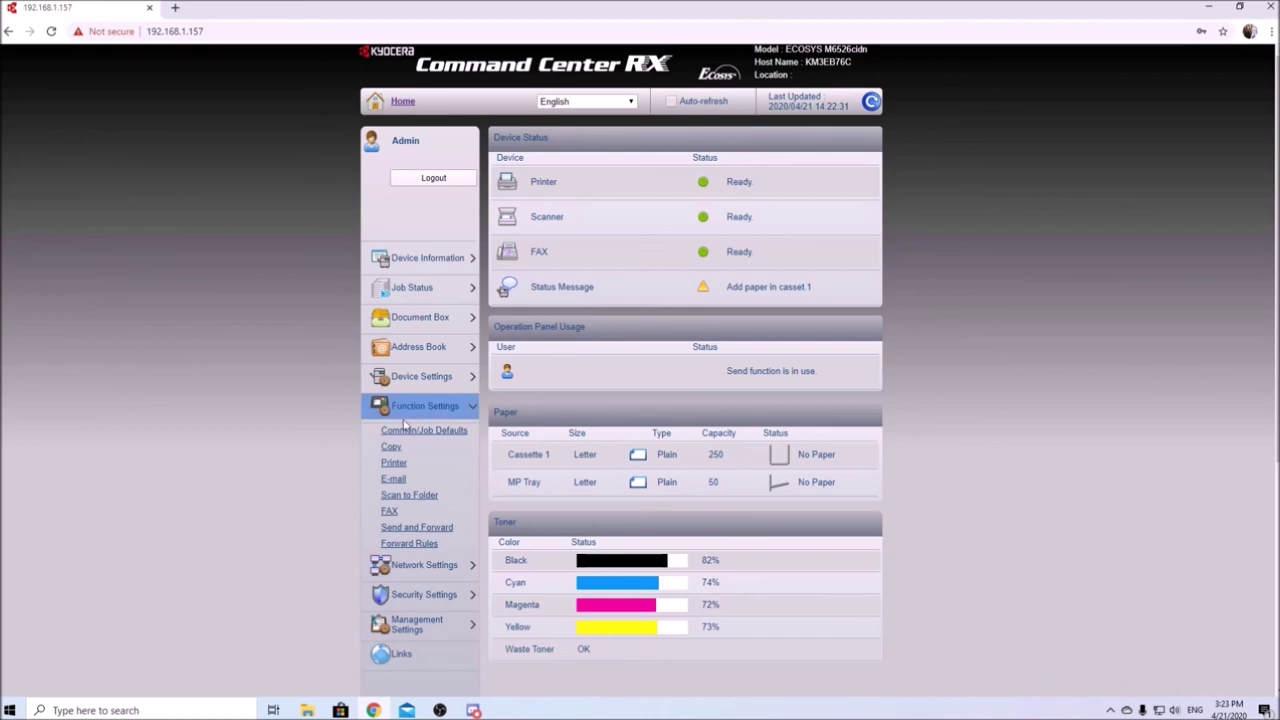
{"action": "left_click", "coordinate": [394, 479]}
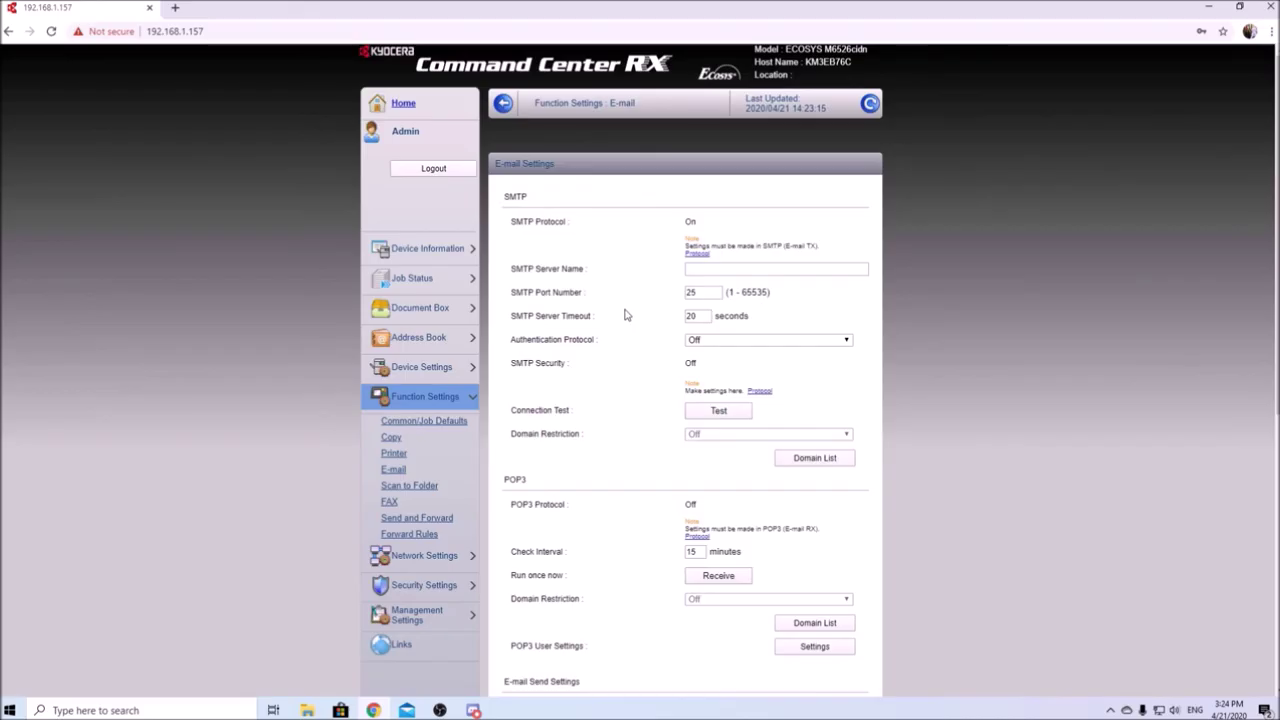
{"action": "scroll", "coordinate": [625, 315], "scroll_direction": "down", "scroll_amount": 3}
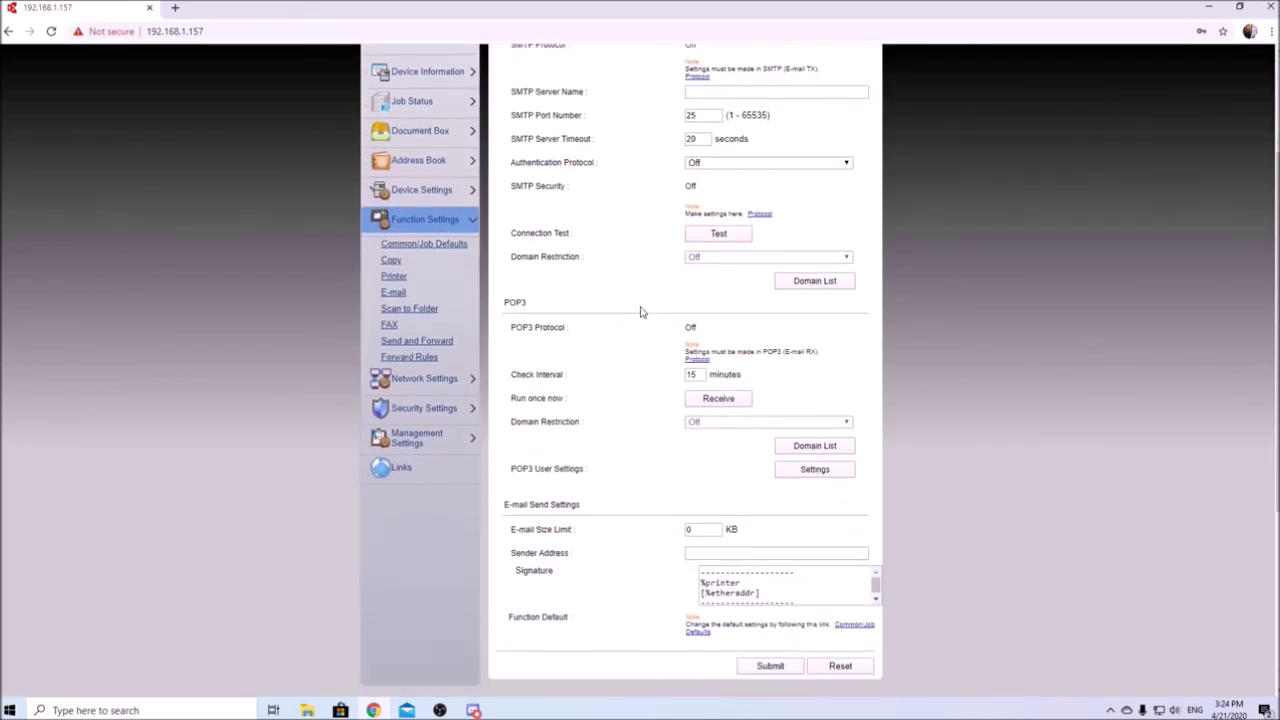